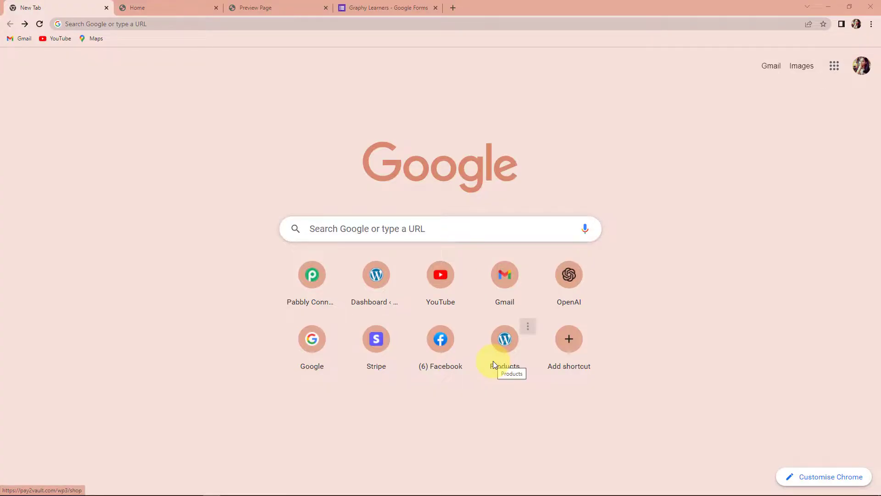
- Click into the address bar on Chrome's New Tab page to start entering a web address
left_click(186, 24)
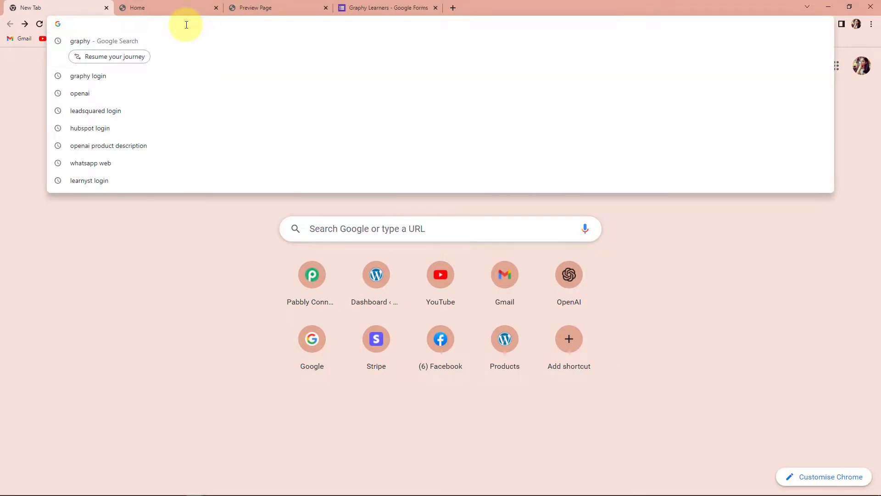
- Load pabbly.com/connect from the address bar's autocomplete suggestion
type("p")
key("Return")
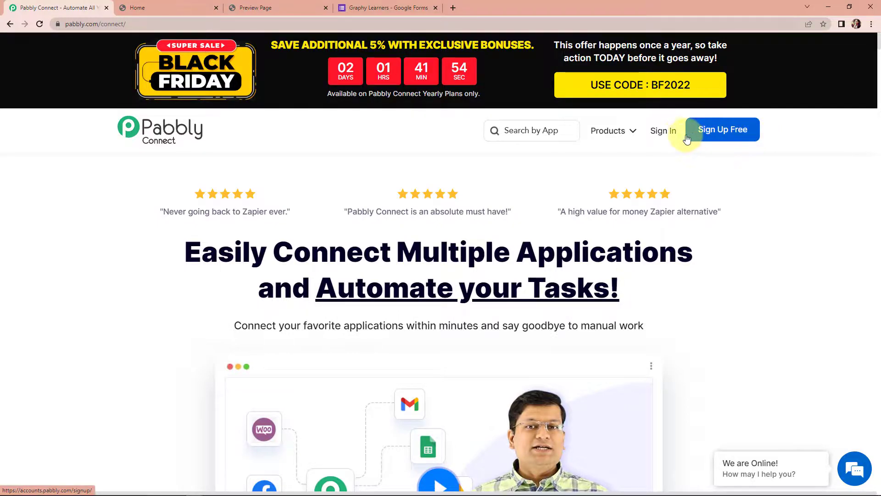
- Sign in, open Pabbly Connect and create the workflow 'Add Learner to Graphy from Google Forms'
left_click(664, 132)
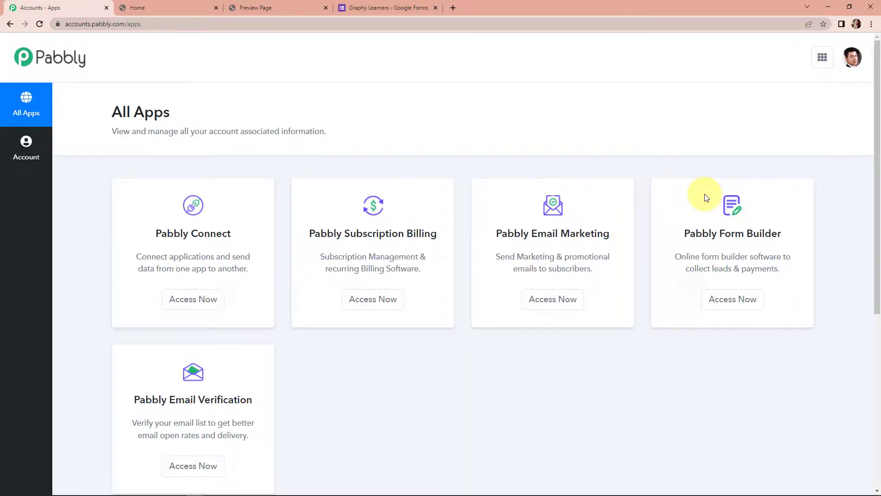
left_click(204, 304)
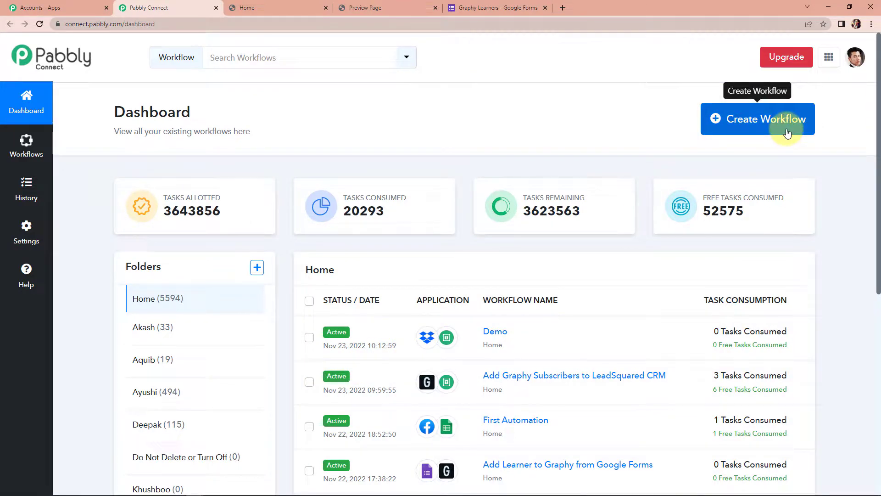
left_click(758, 131)
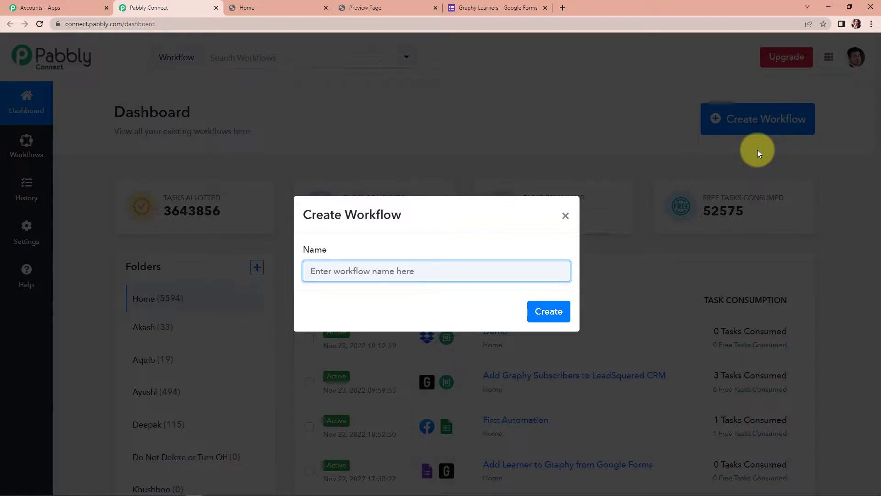
type("Add Learner to Graphy from Google Forms")
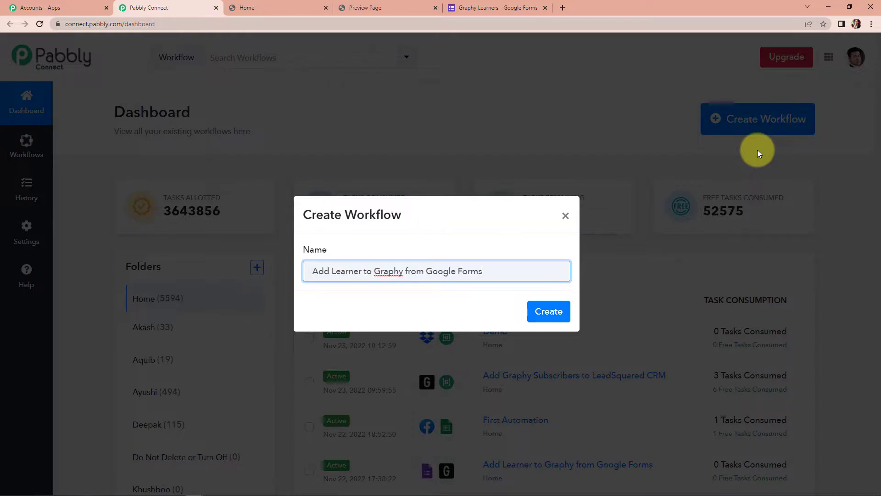
left_click(550, 316)
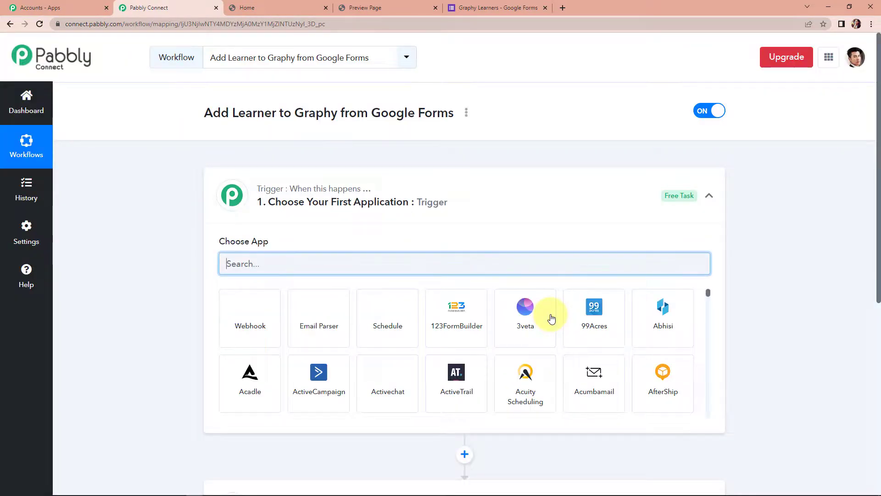
- Set the workflow trigger to Google Forms with the New Response Received event
scroll(423, 209, "down", 3)
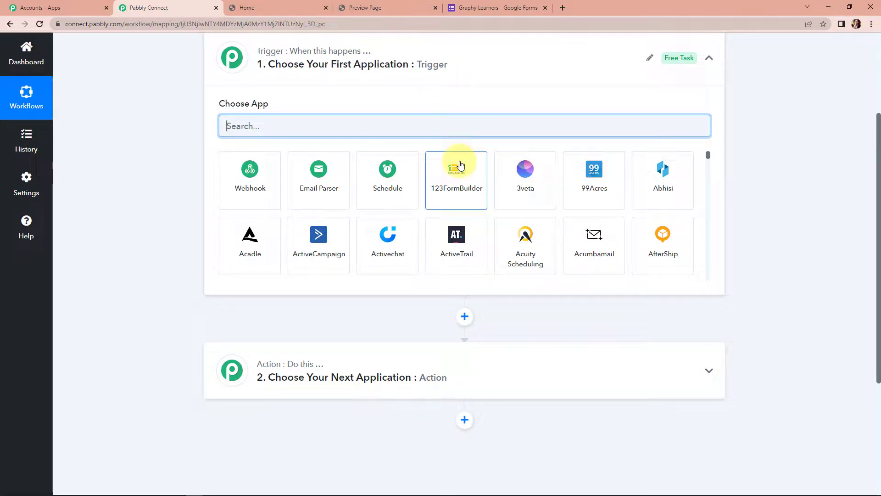
scroll(458, 166, "up", 2)
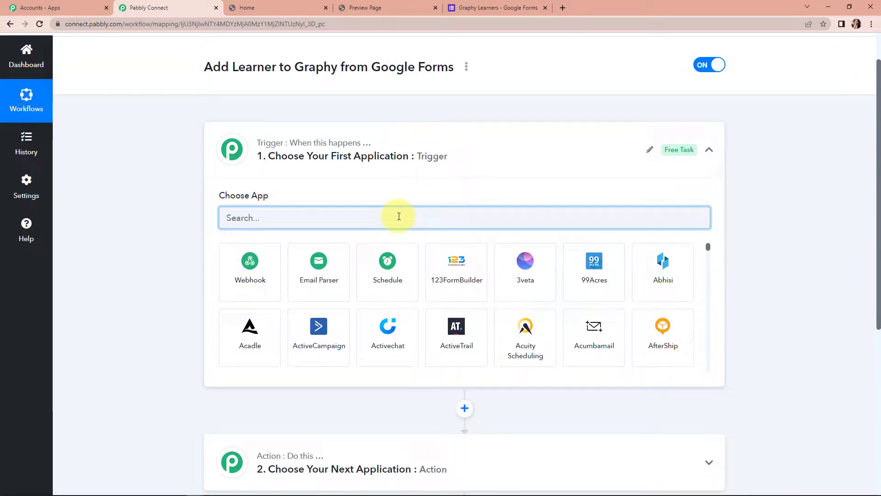
type("google")
left_click(278, 340)
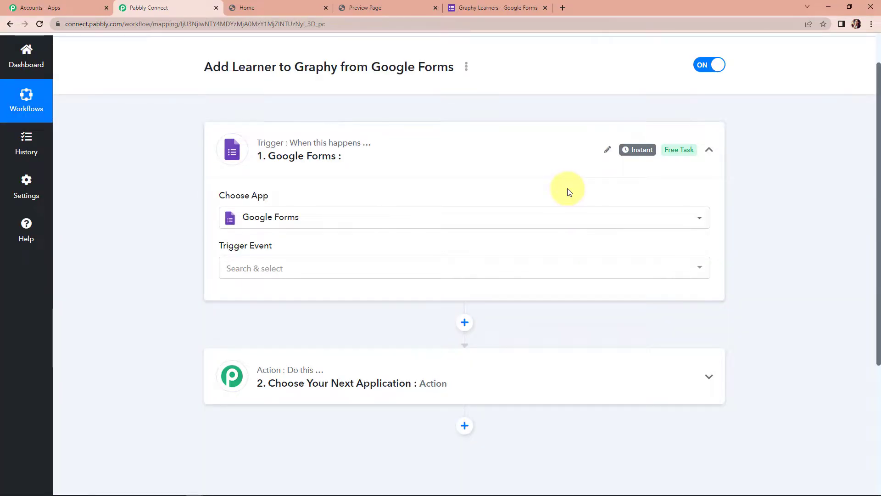
left_click(271, 269)
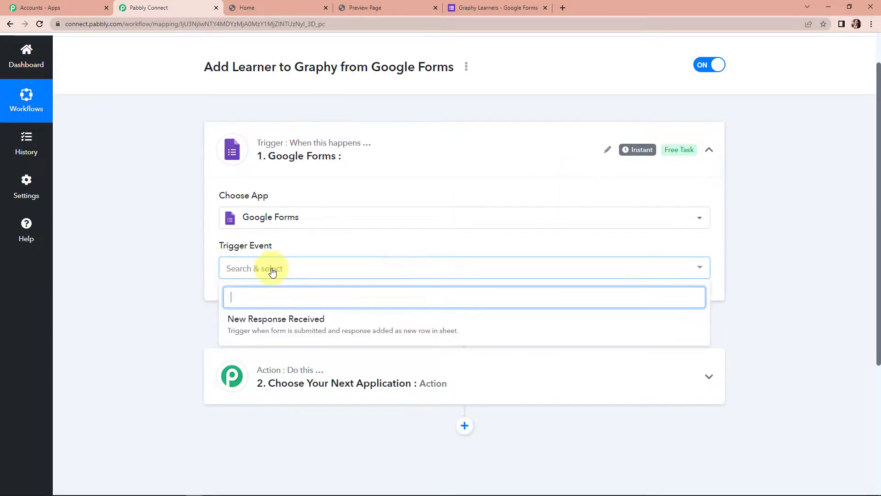
left_click(277, 320)
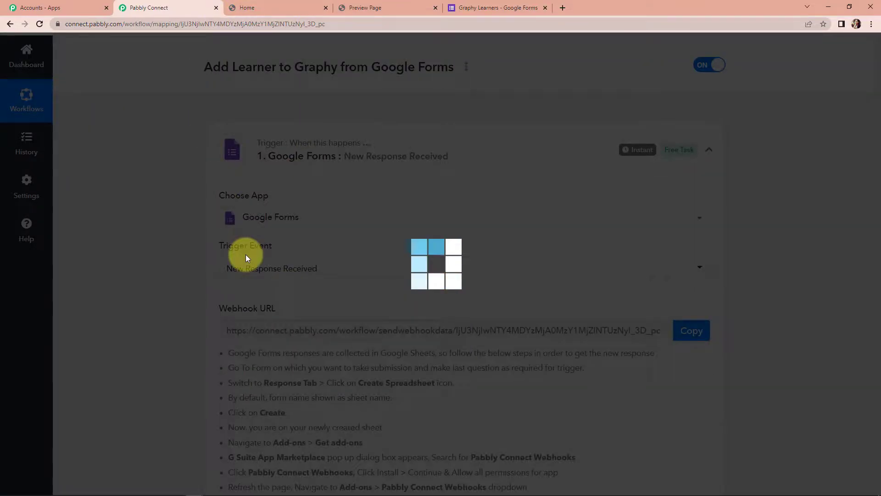
- Copy the Google Forms trigger's webhook URL and switch to the Graphy Learners form
scroll(384, 275, "down", 2)
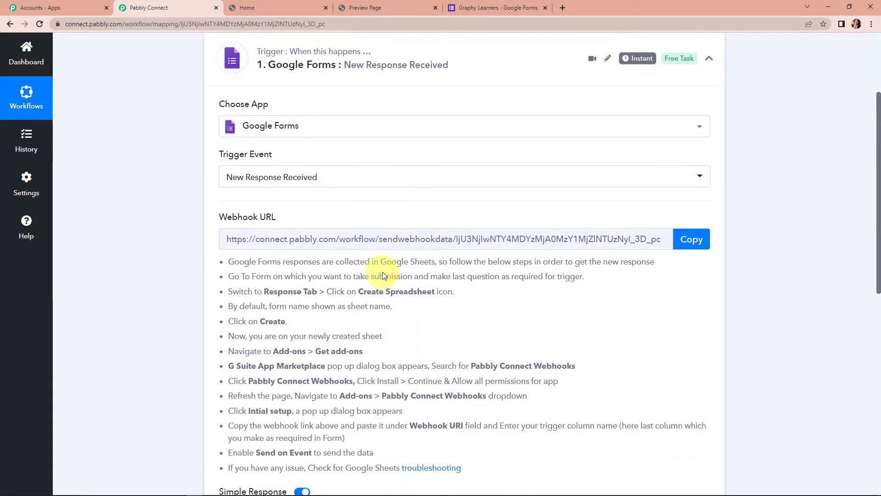
mouse_move(266, 221)
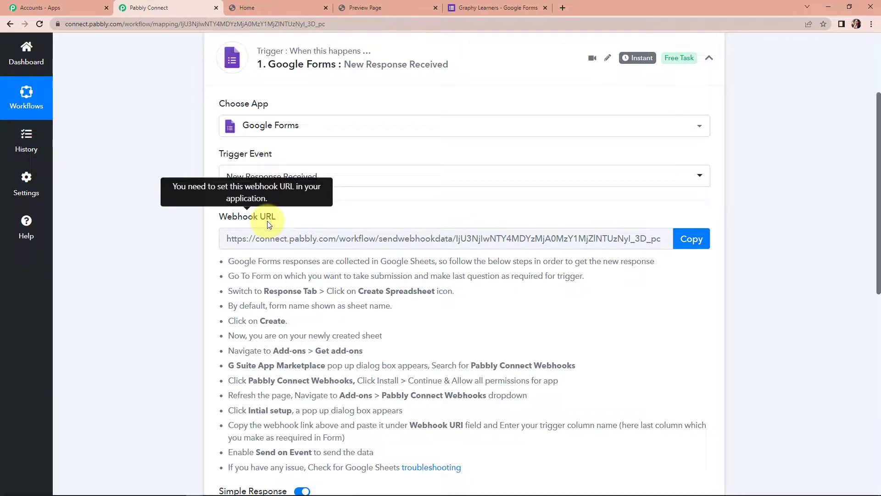
left_click(685, 242)
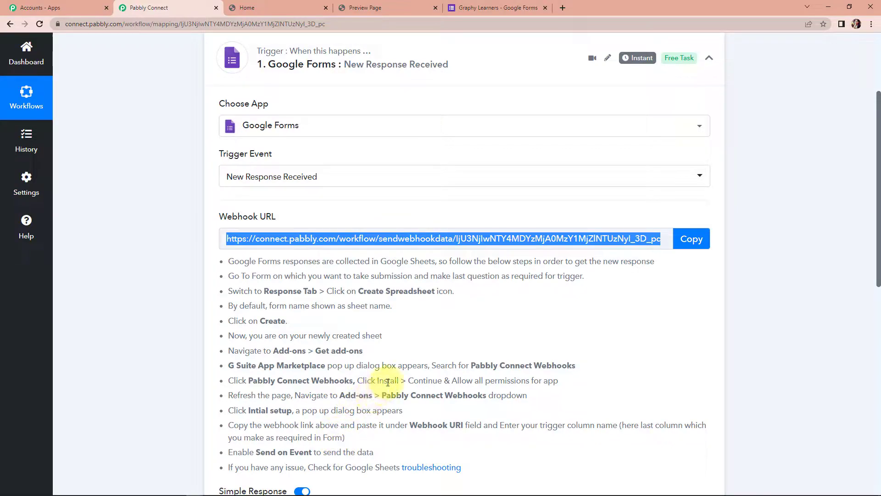
left_click(493, 6)
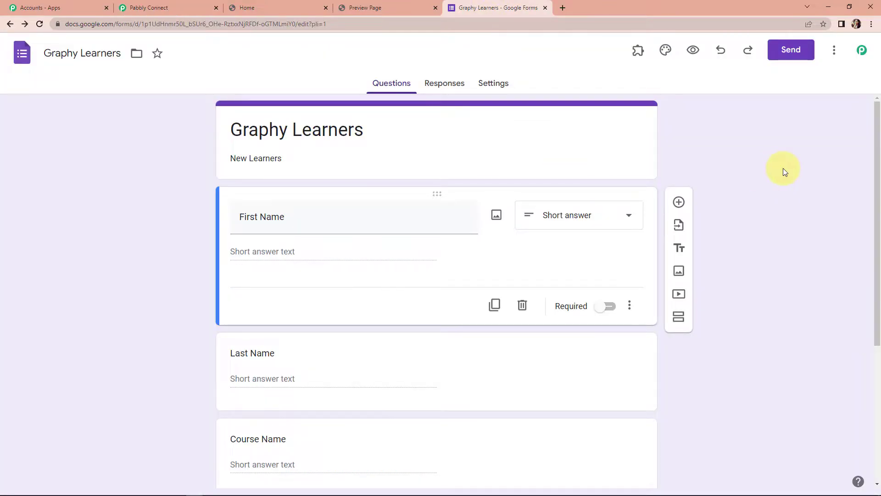
- Mark the Email Address question as required, then view the form's Responses page
scroll(142, 205, "down", 1)
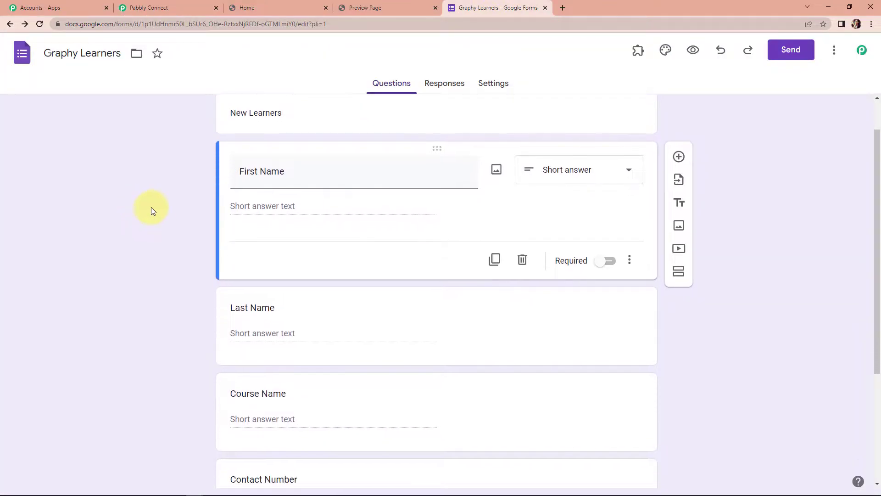
scroll(139, 263, "down", 3)
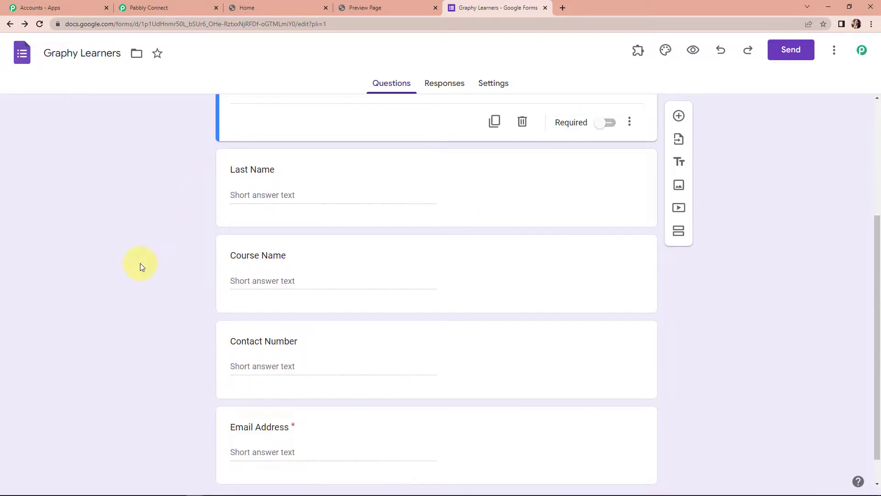
scroll(139, 263, "down", 1)
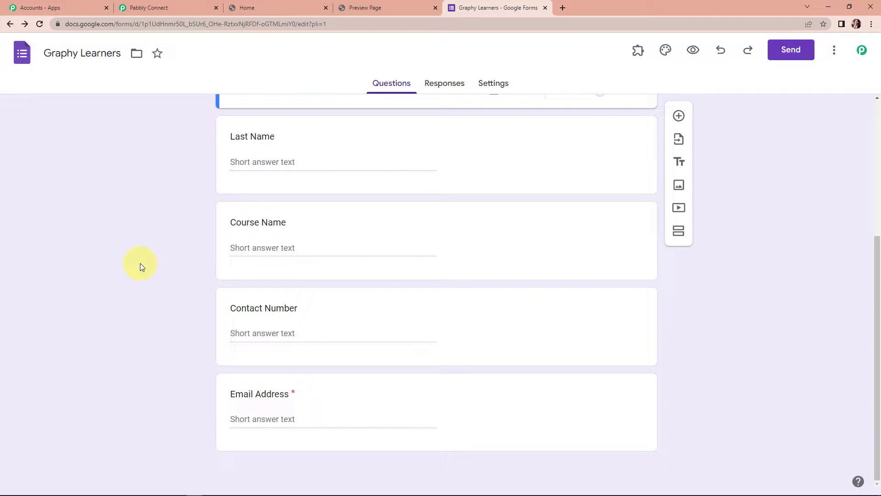
left_click(392, 402)
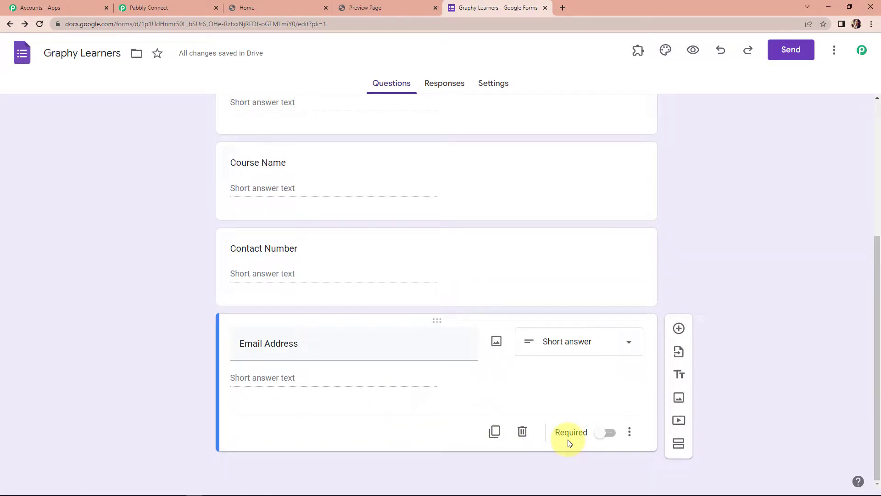
left_click(601, 438)
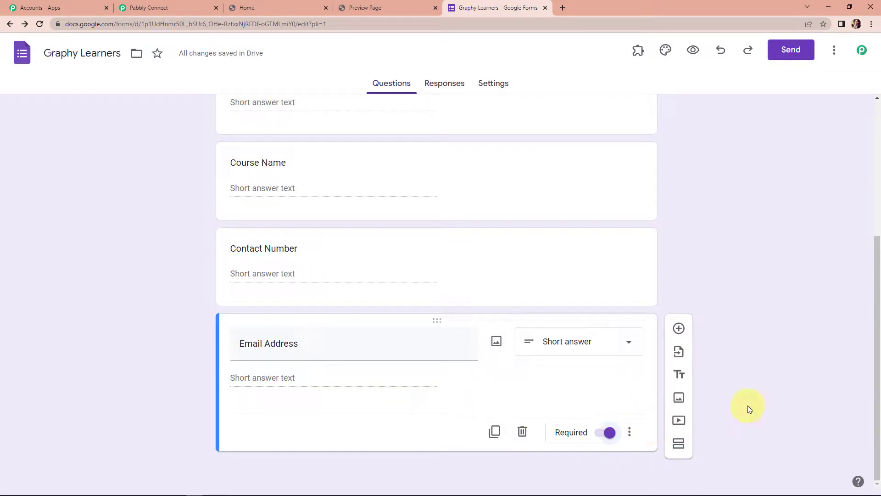
left_click(448, 87)
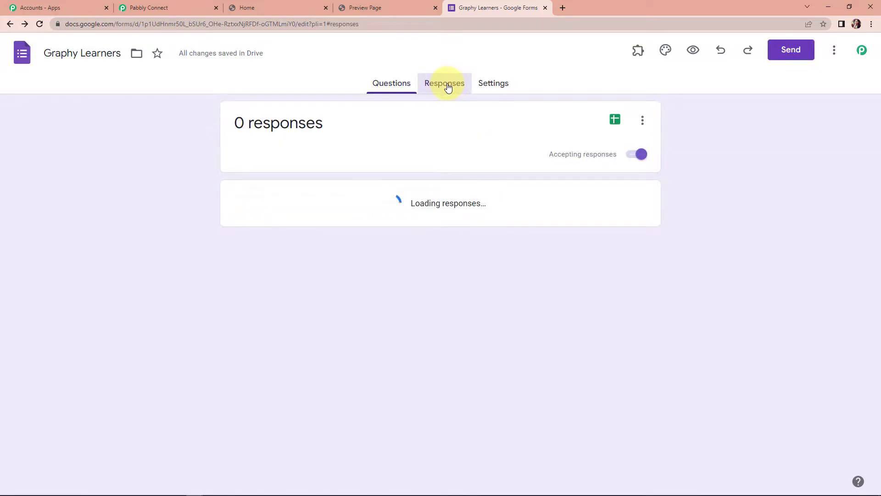
- Send form responses to a new spreadsheet, Graphy Learners (Responses)
left_click(644, 122)
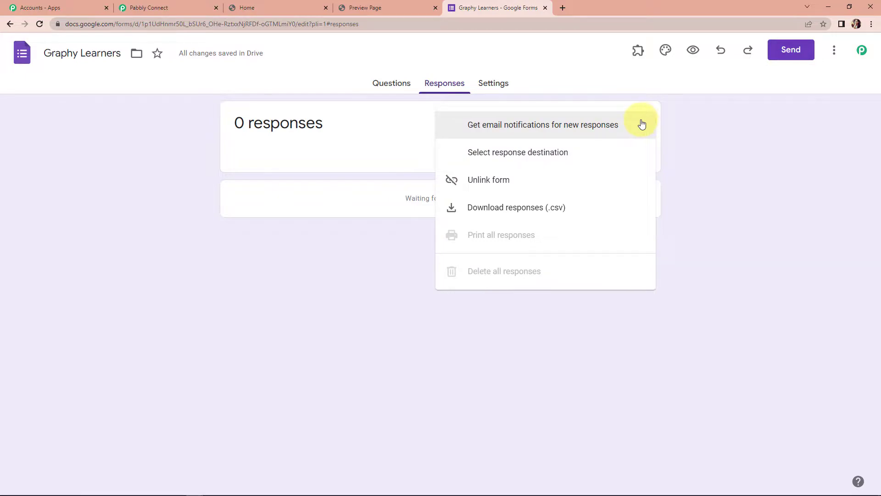
left_click(570, 154)
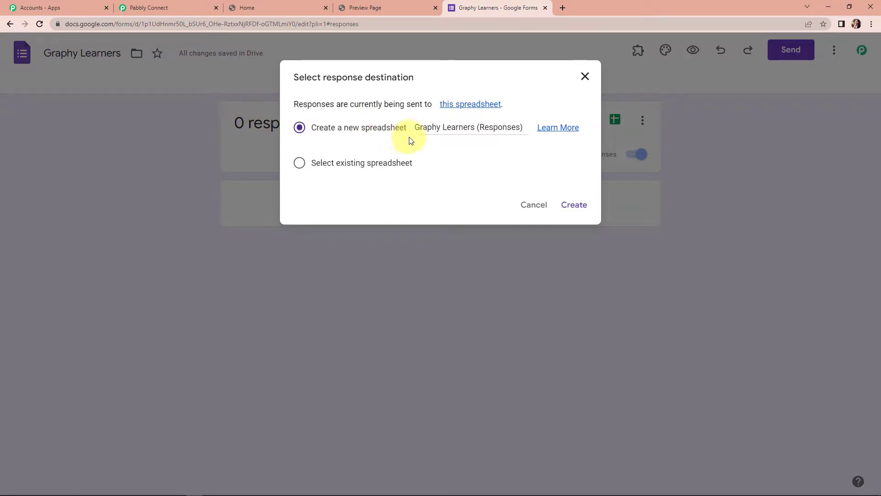
left_click(572, 207)
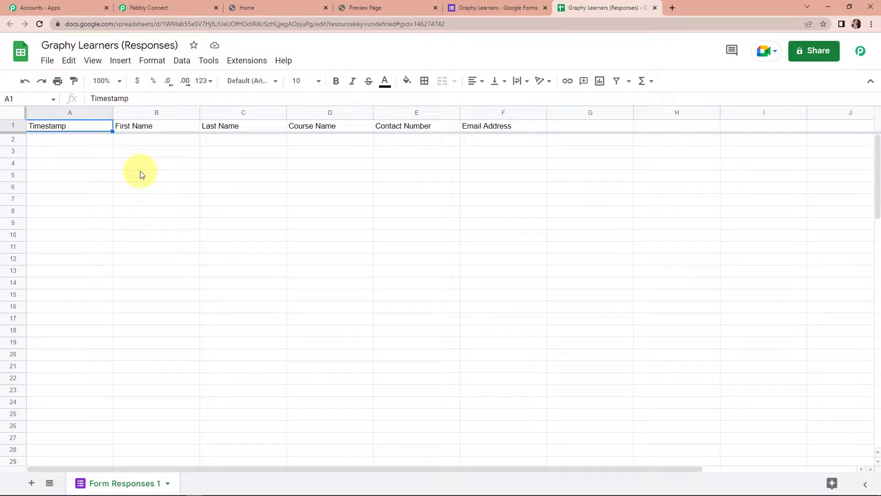
- Format the header row A1:F1 as bold with font size 12
left_click_drag(70, 123, 493, 134)
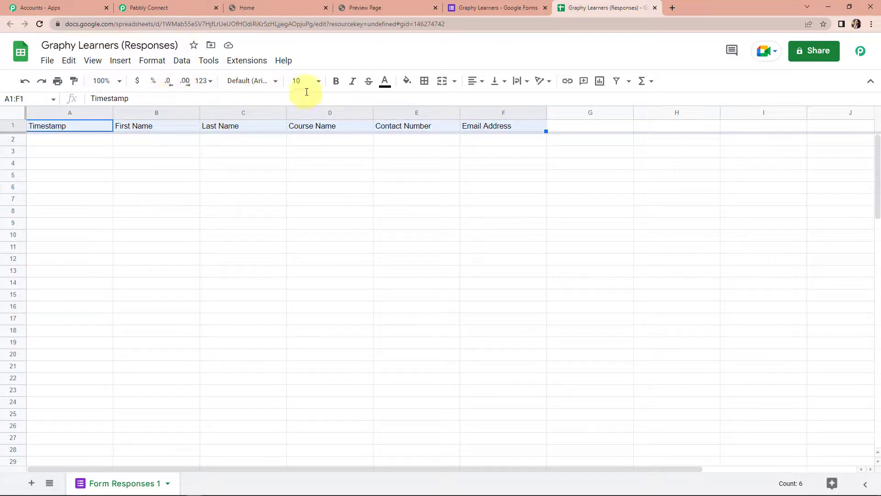
left_click(337, 81)
left_click(321, 85)
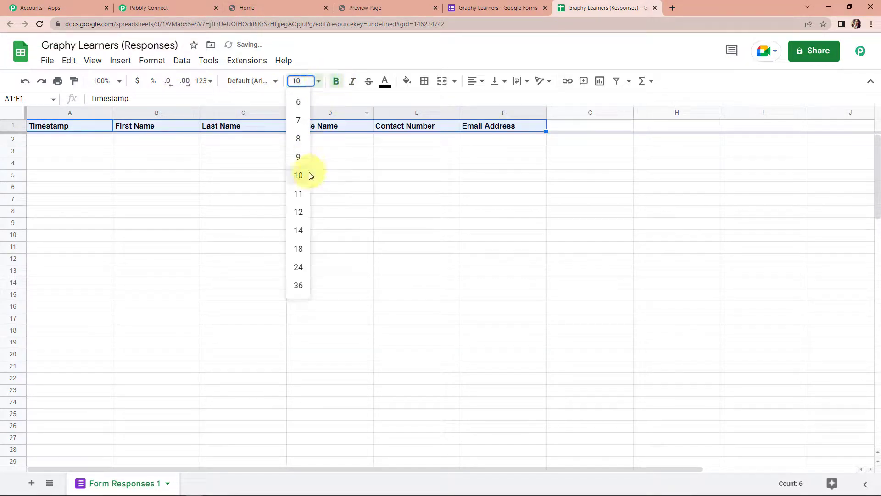
left_click(301, 211)
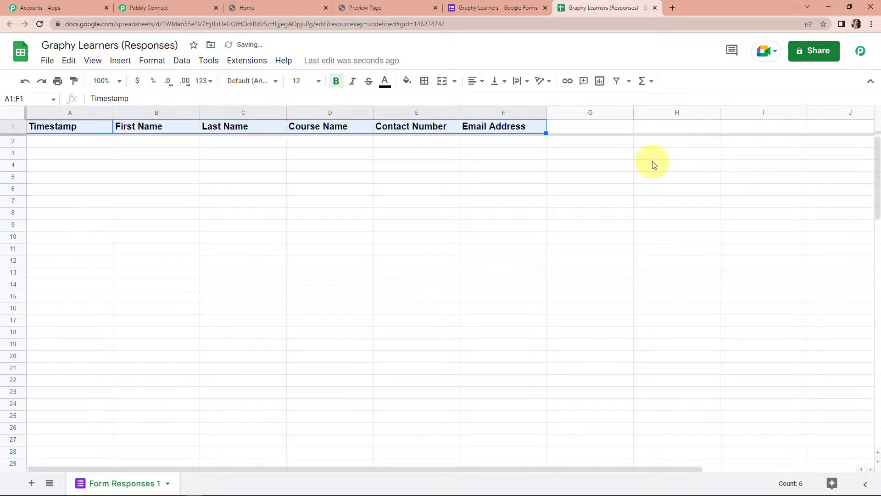
left_click(407, 81)
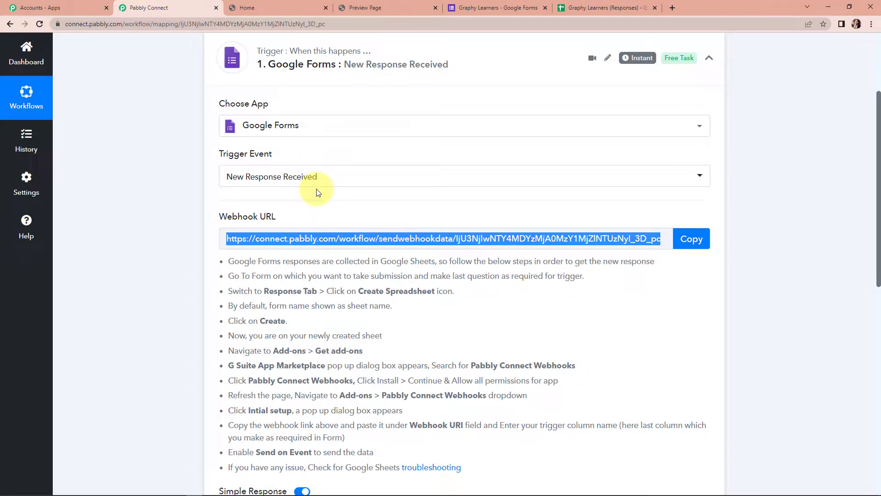
- Return to the Graphy Learners form while the trigger waits for a webhook response
scroll(444, 285, "down", 3)
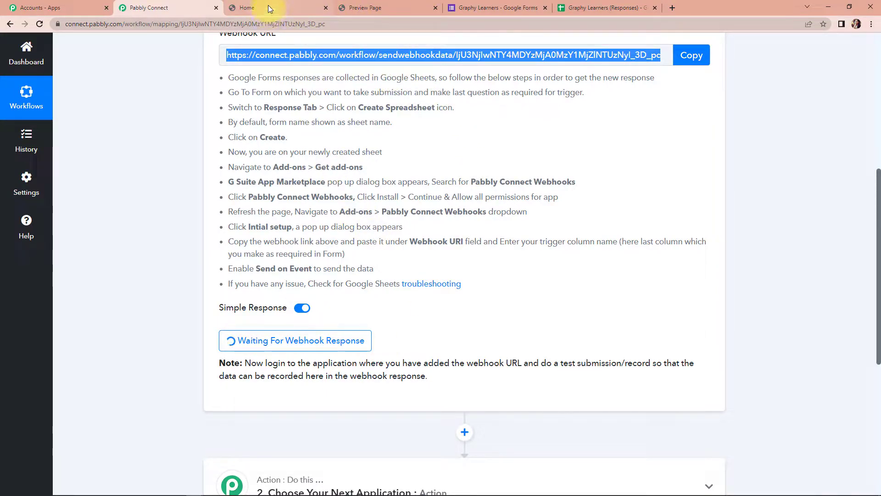
left_click(472, 7)
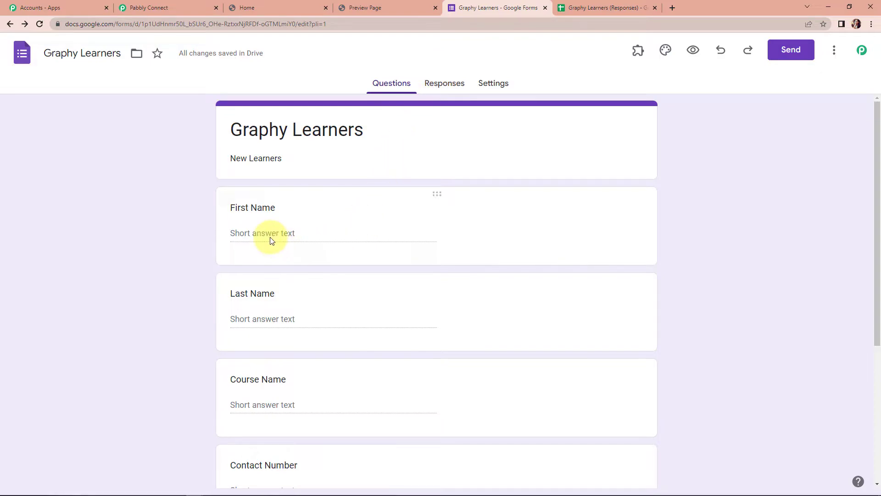
- Preview the form and fill in the first name, last name and course 'XYZ Course'
left_click(693, 51)
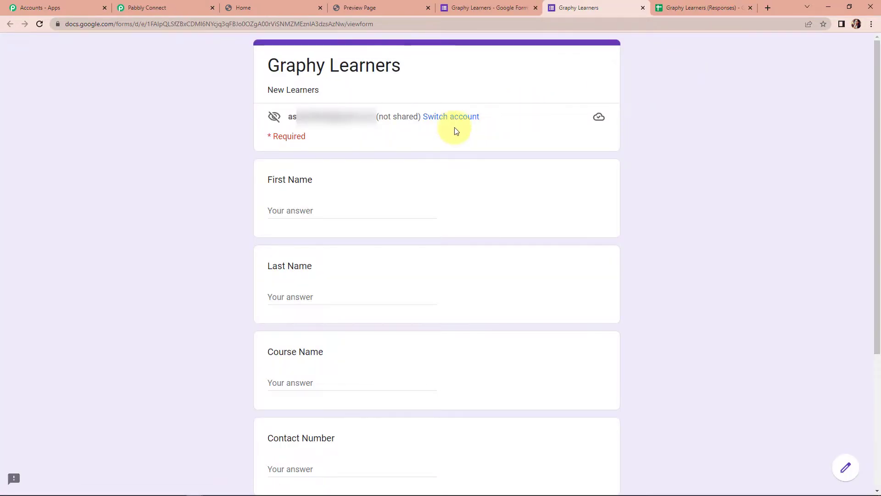
left_click(329, 208)
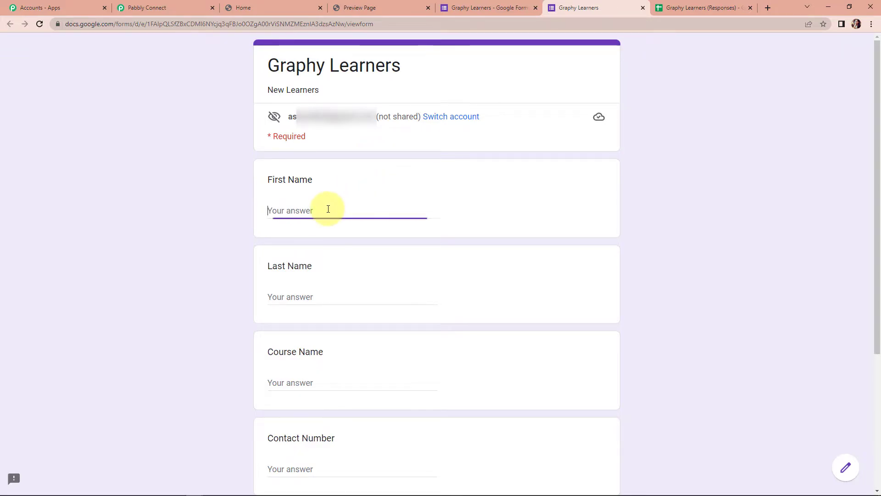
type("Test")
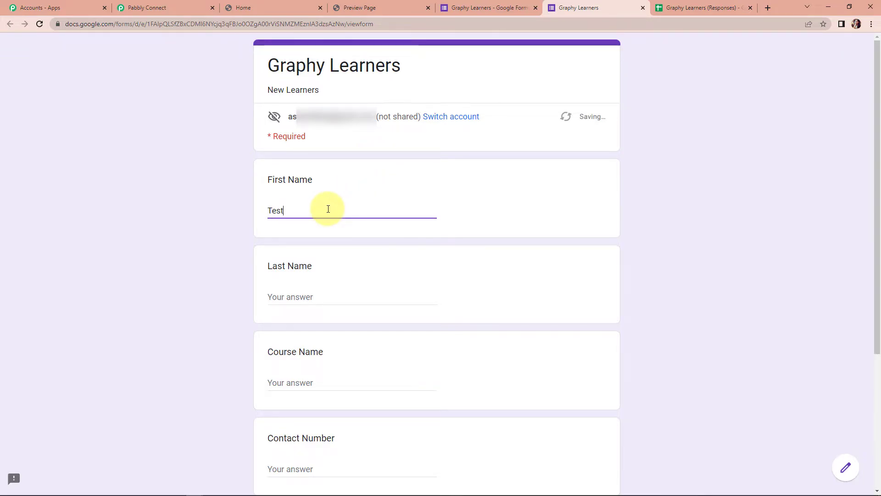
left_click(301, 298)
type("NewUser")
left_click(304, 381)
type("XYZ Course")
- Enter a contact number and email address, then submit the test response
scroll(304, 382, "down", 3)
left_click(313, 329)
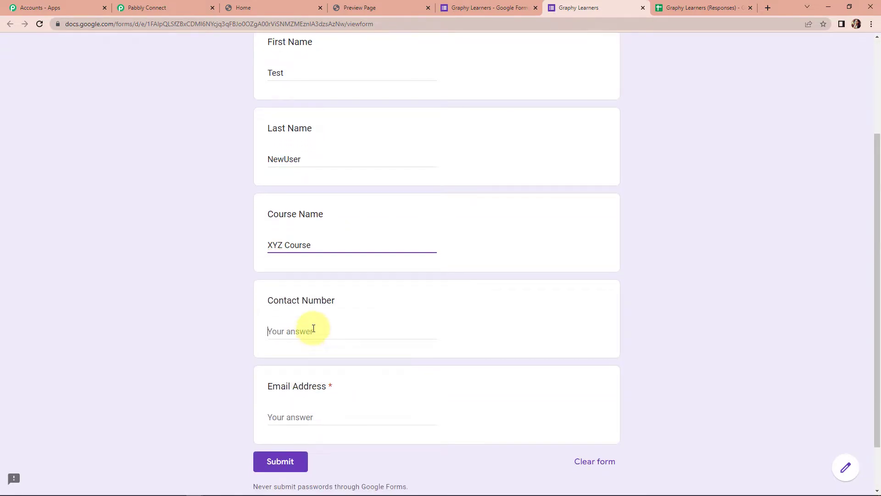
type("9*********")
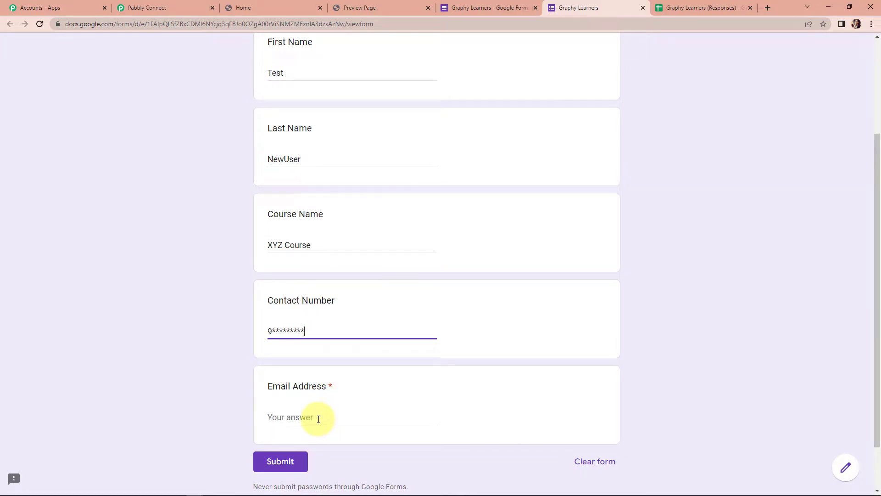
left_click(318, 418)
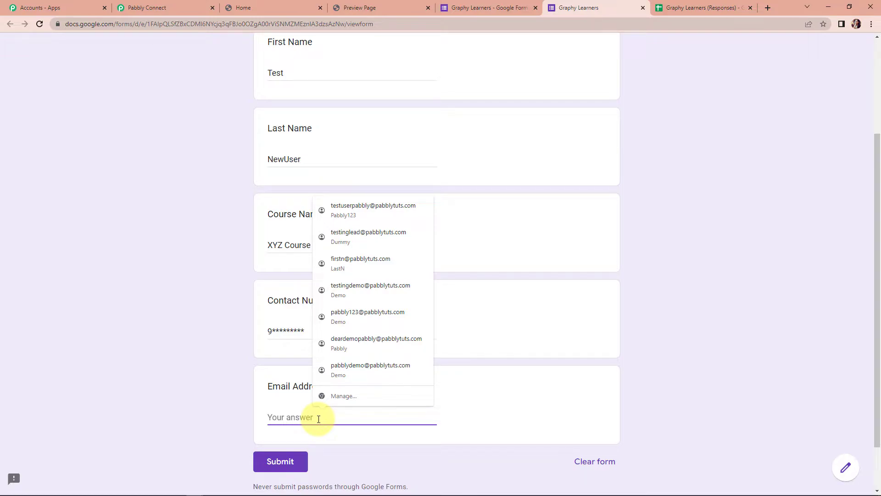
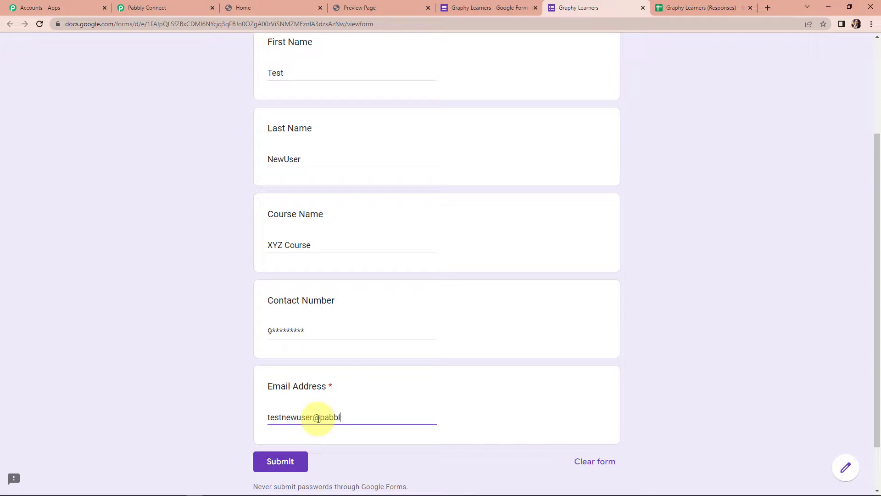
left_click(299, 463)
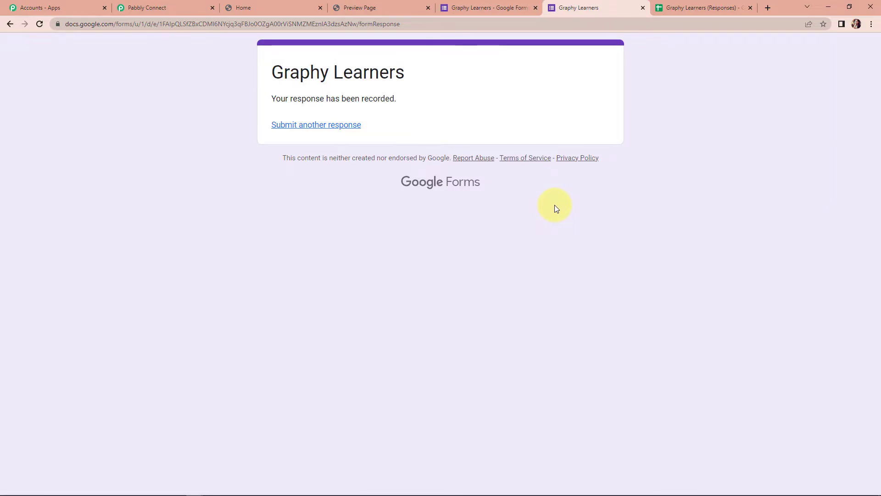
- Open the linked responses spreadsheet and widen column F to fit the email
left_click(479, 7)
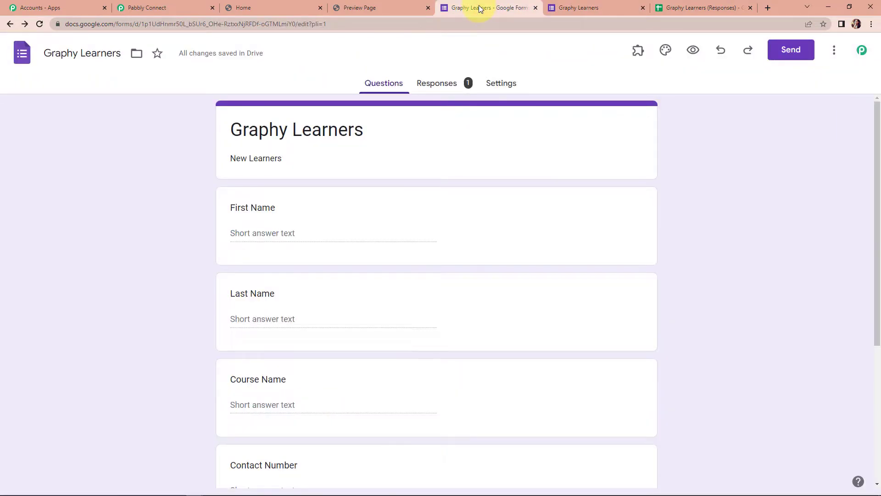
left_click(693, 7)
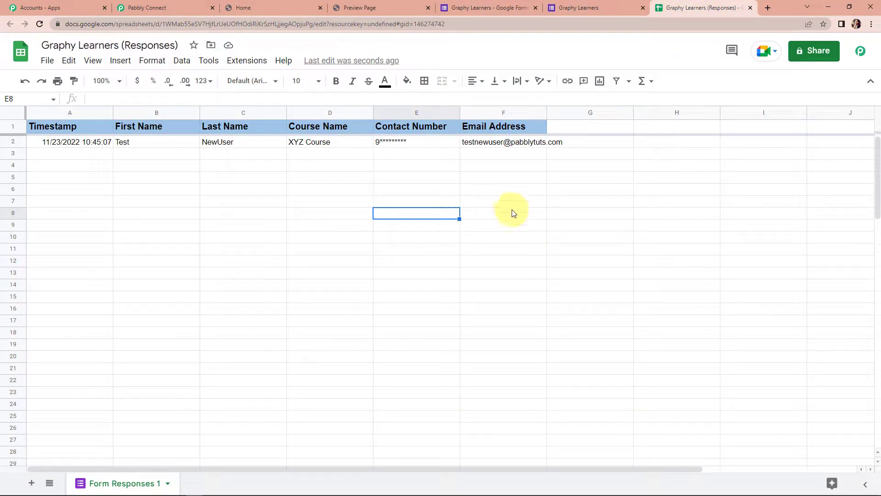
double_click(546, 107)
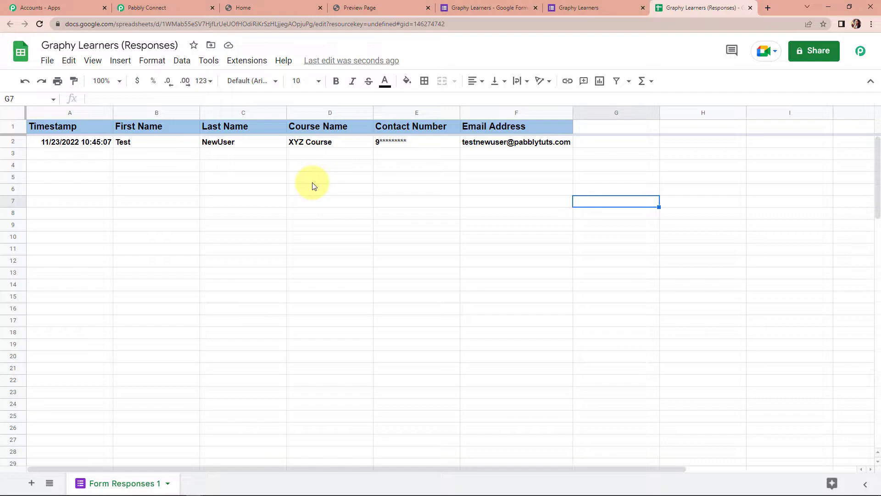
- Apply all borders to the response row A2:F2
left_click_drag(87, 142, 500, 144)
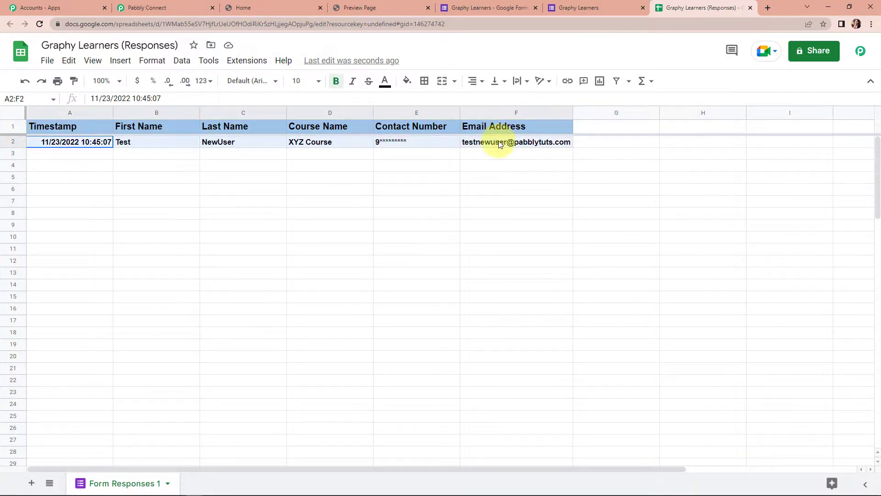
left_click(423, 82)
left_click(429, 103)
left_click(423, 202)
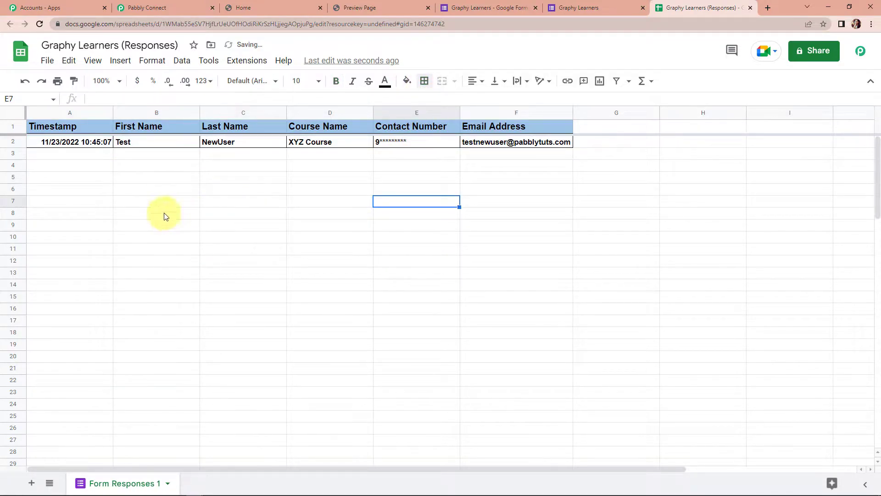
- Left-align the timestamp in cell A2
left_click(36, 143)
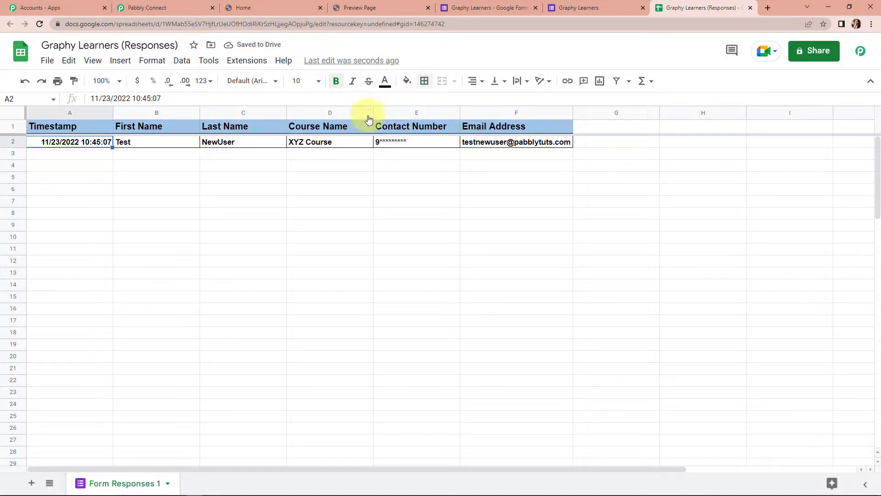
left_click(477, 81)
left_click(477, 101)
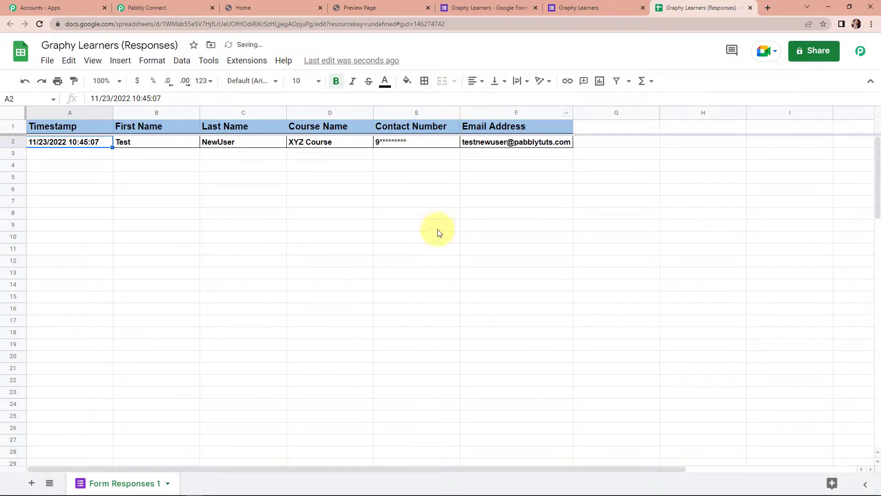
left_click(436, 234)
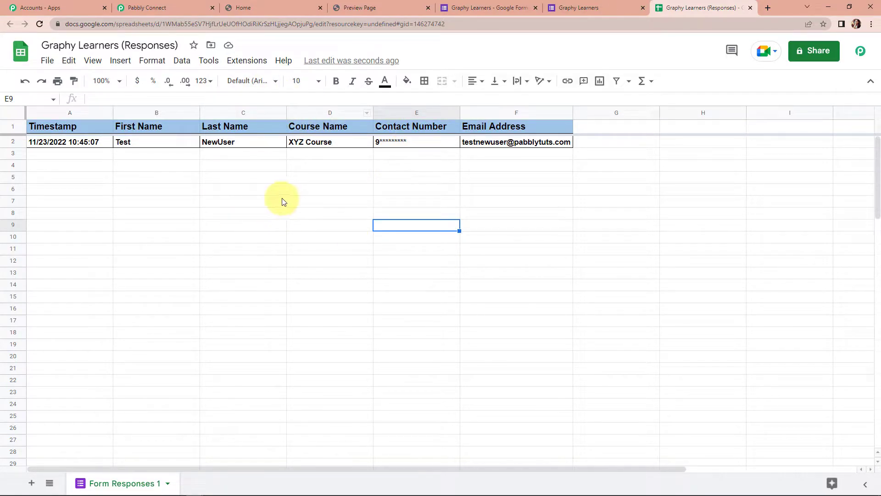
left_click(253, 62)
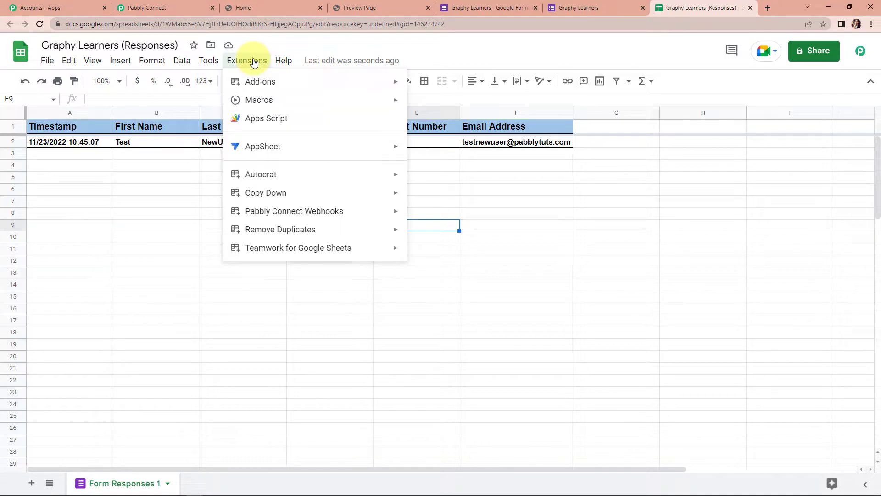
- Confirm in the add-on marketplace that Pabbly Connect Webhooks is installed
mouse_move(256, 80)
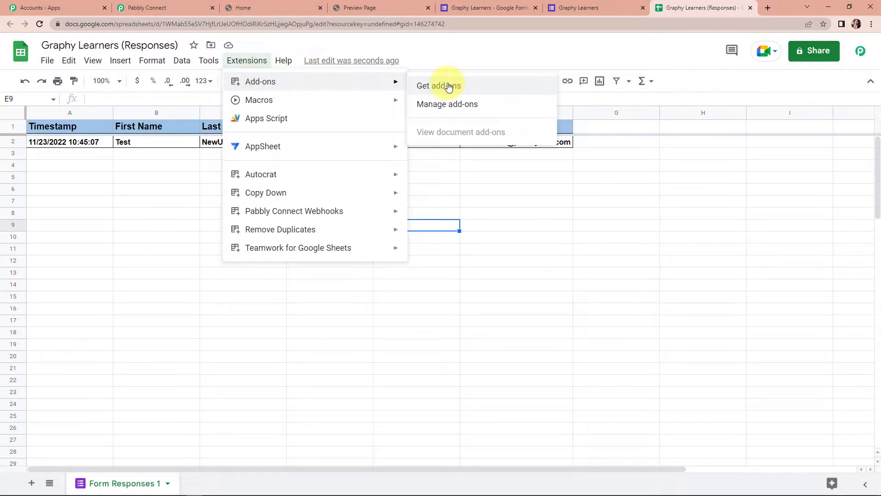
left_click(449, 86)
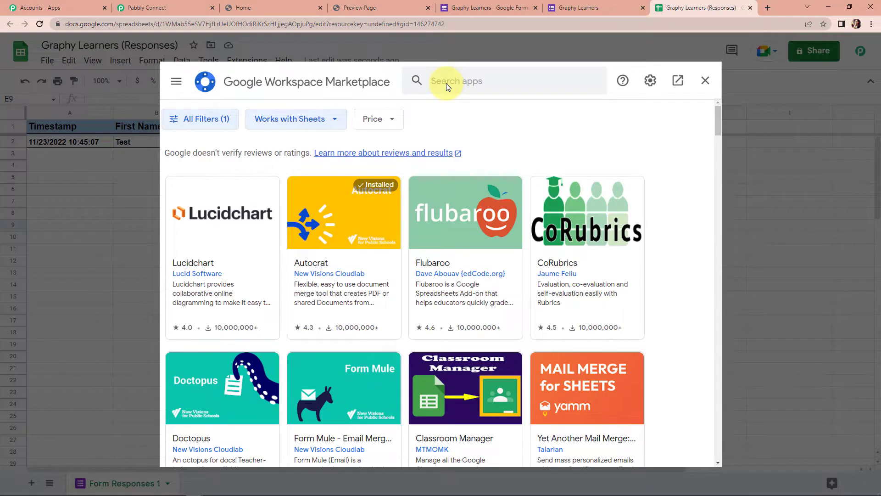
left_click(462, 81)
type("Pabbly")
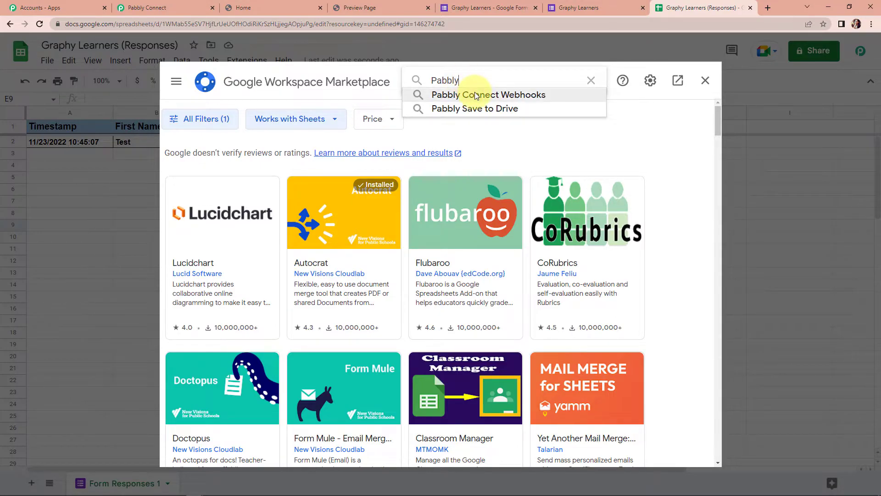
left_click(474, 95)
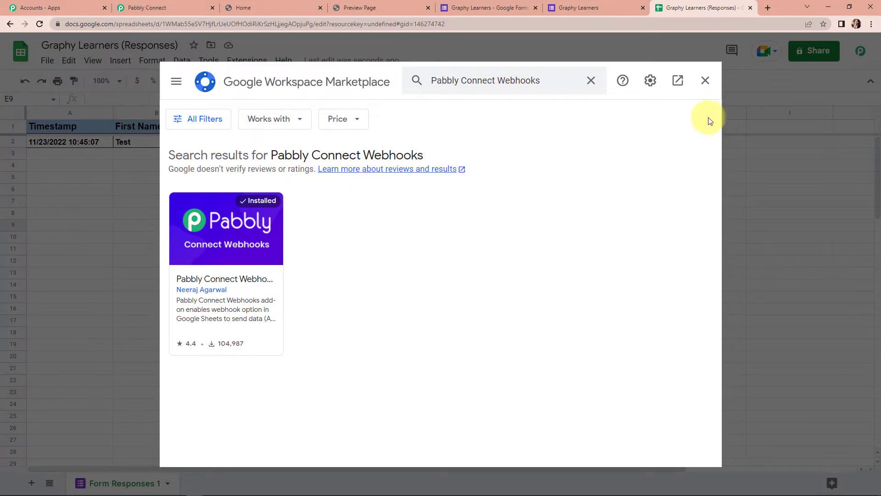
left_click(705, 80)
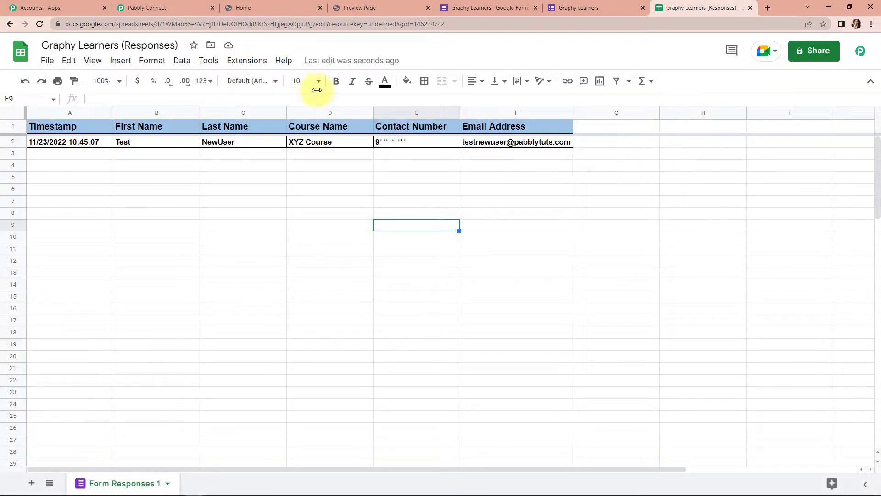
- Reload the spreadsheet and launch Pabbly Connect Webhooks Initial Setup from Extensions
left_click(41, 26)
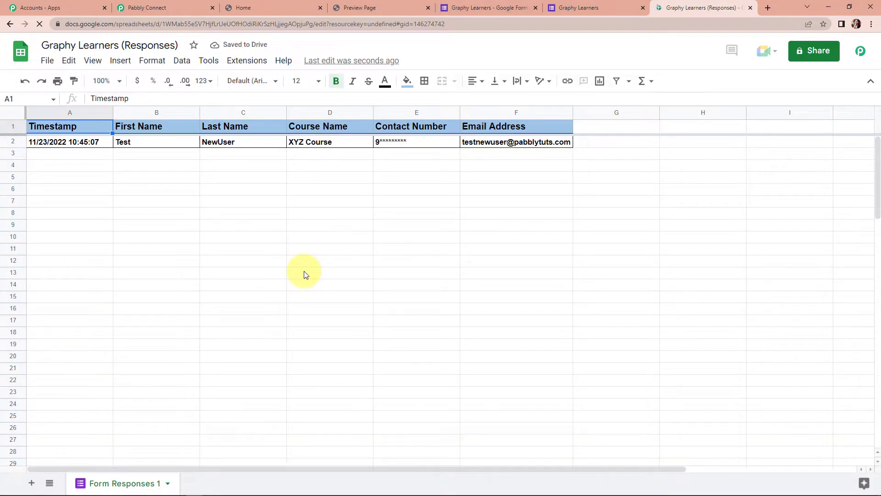
left_click(251, 61)
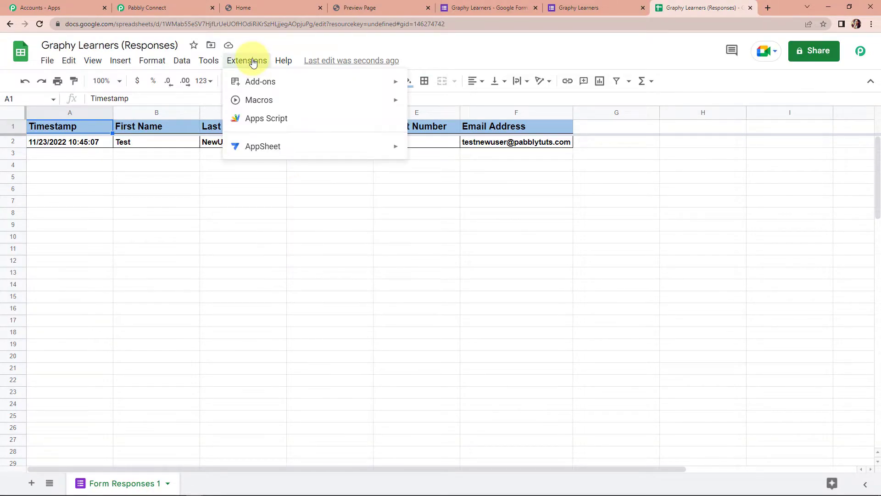
mouse_move(275, 219)
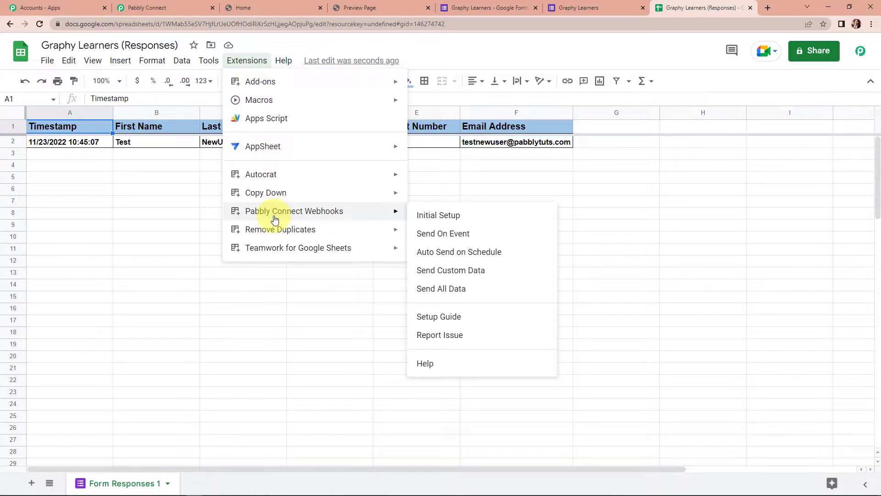
left_click(451, 217)
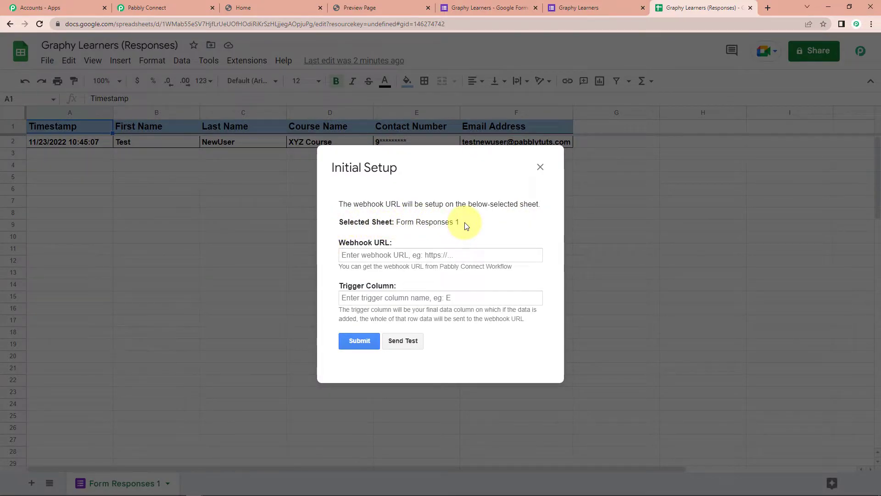
- Paste the workflow's Pabbly webhook URL into the setup's Webhook URL field
left_click(151, 8)
left_click(691, 56)
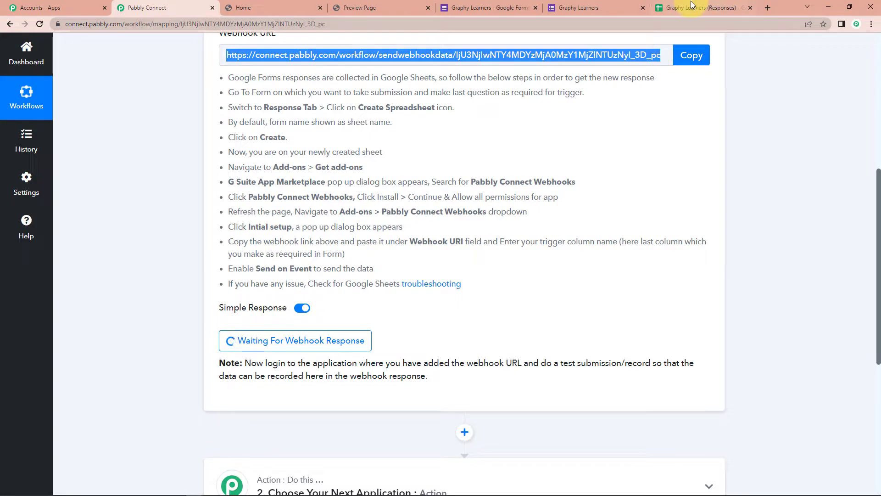
left_click(691, 8)
left_click(372, 255)
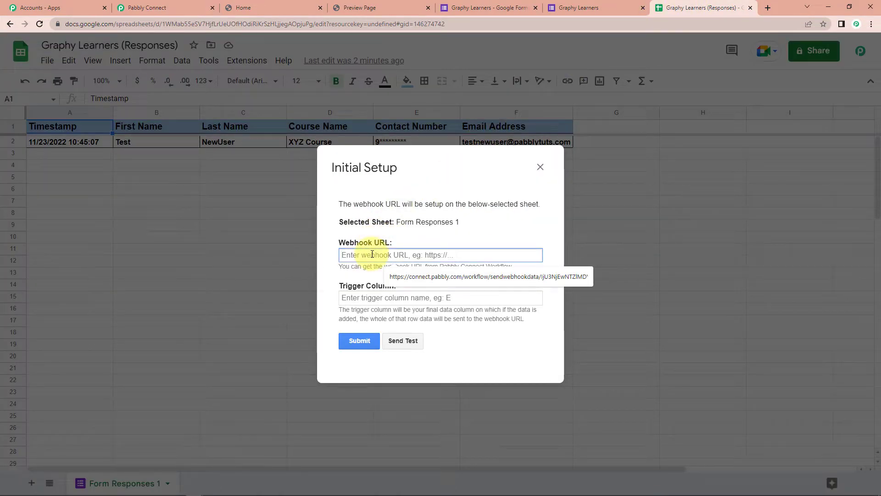
key("ctrl+v")
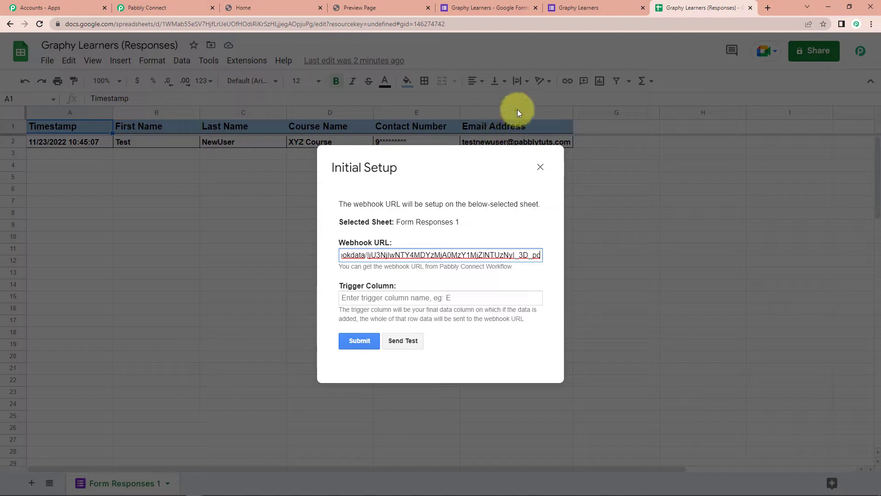
- Set trigger column F, send test data, save the setup and close the dialog
left_click(381, 297)
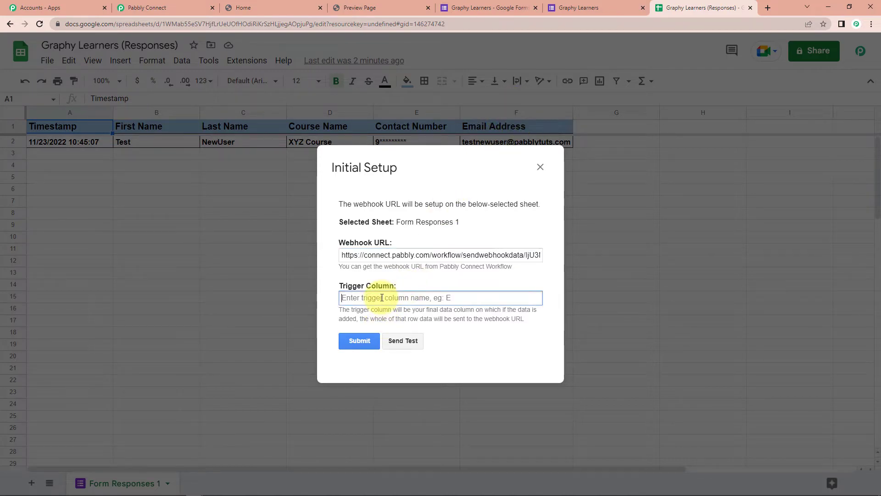
type("F")
left_click(406, 340)
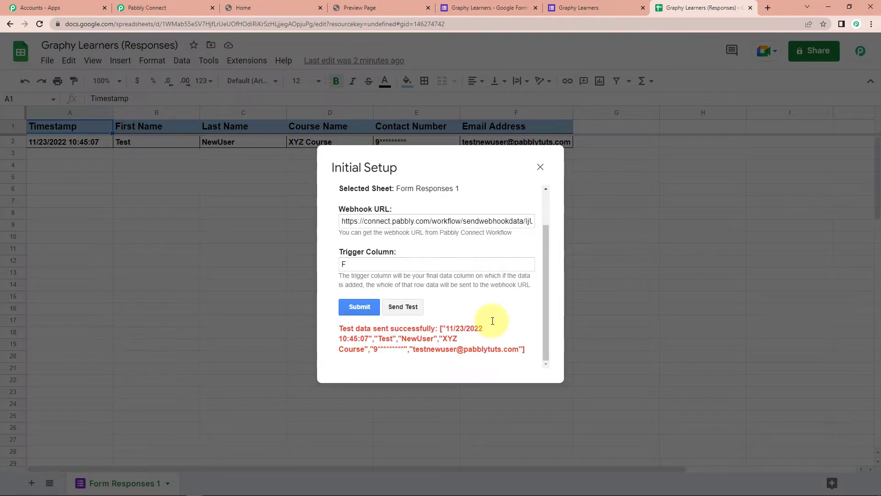
left_click(357, 307)
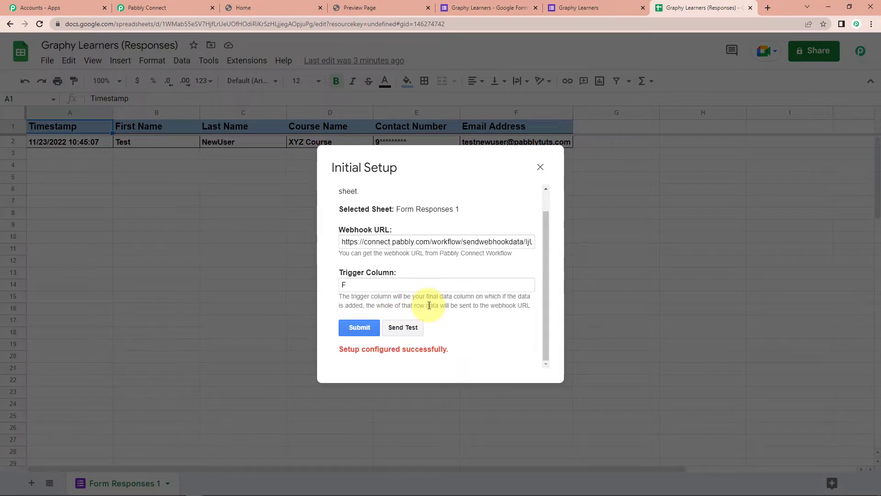
left_click(541, 167)
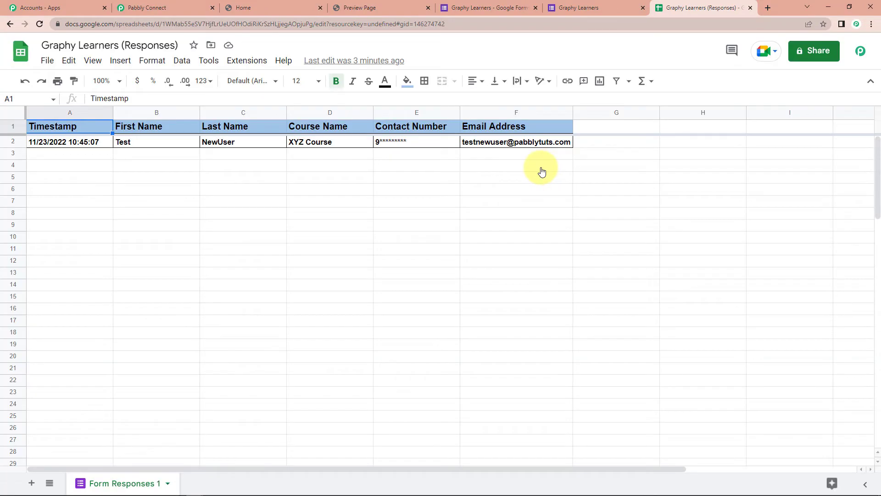
- Send the response row with Pabbly Connect Webhooks > Send On Event, then return to Pabbly Connect
left_click(242, 64)
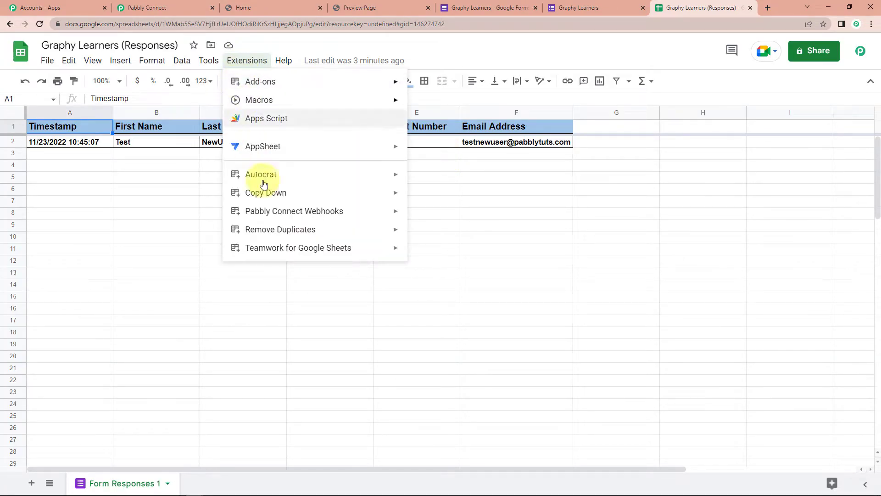
mouse_move(270, 210)
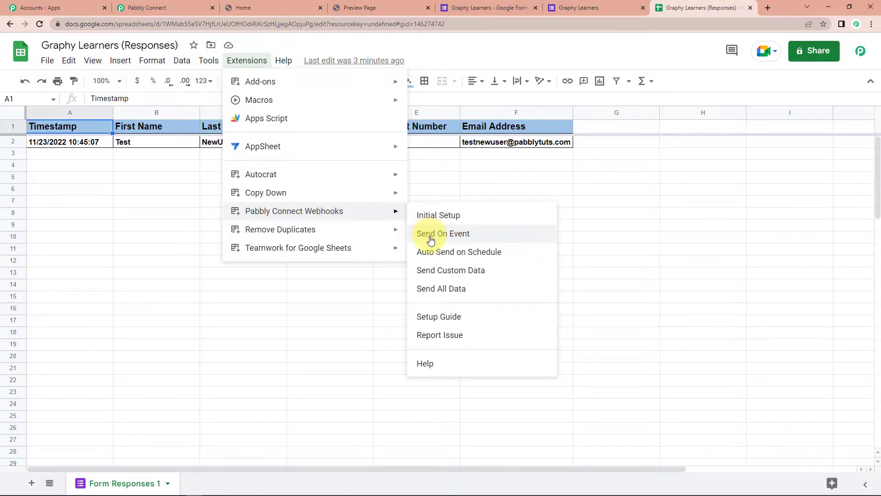
left_click(464, 236)
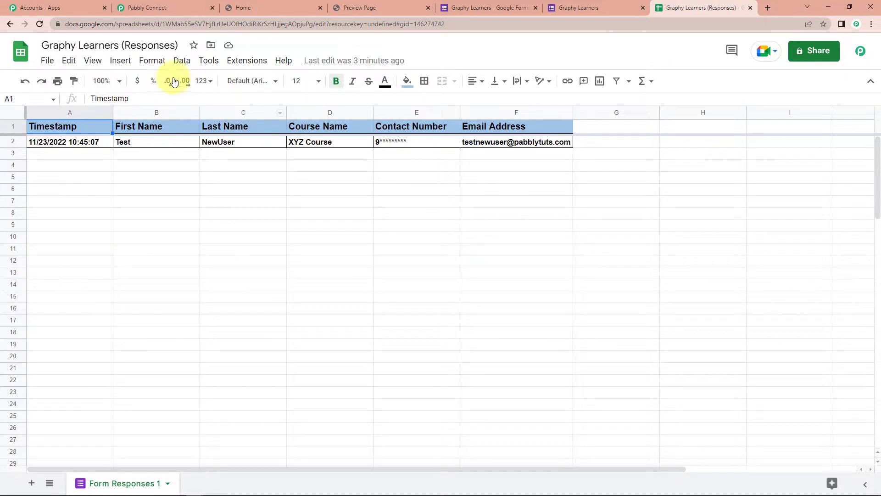
left_click(163, 6)
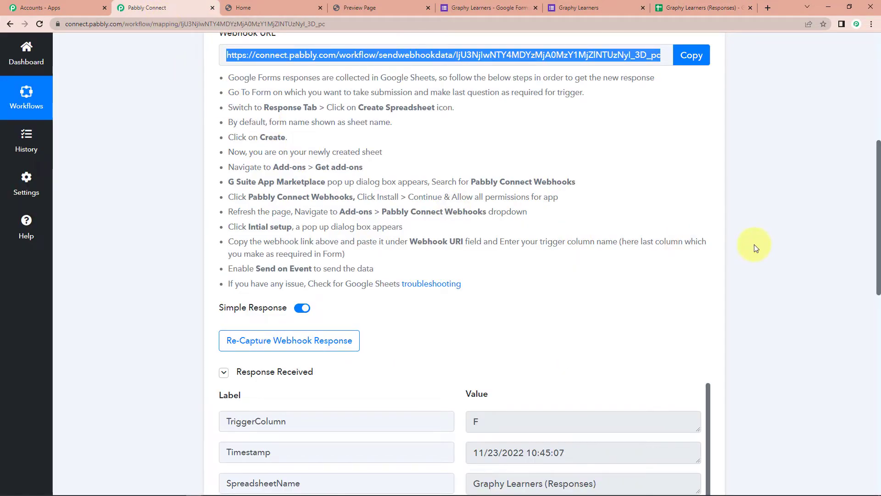
- Review the captured response fields down to Contact Number and expand the next action step
scroll(758, 243, "down", 3)
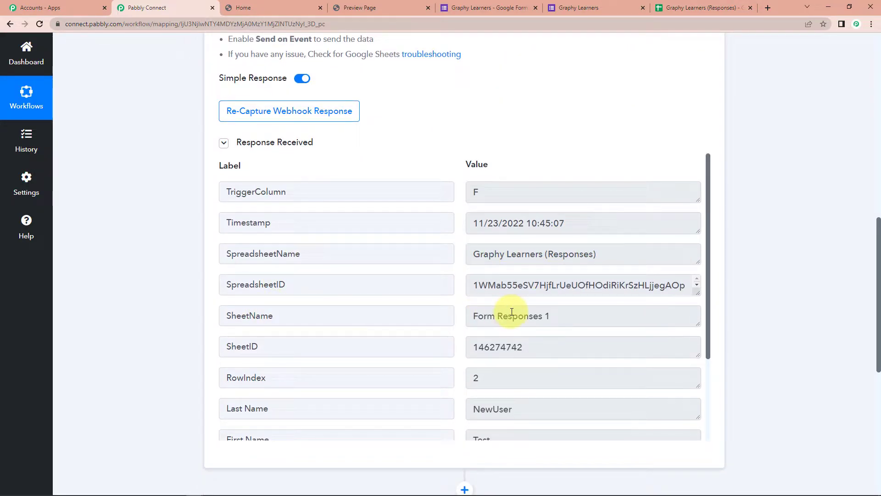
scroll(538, 326, "down", 2)
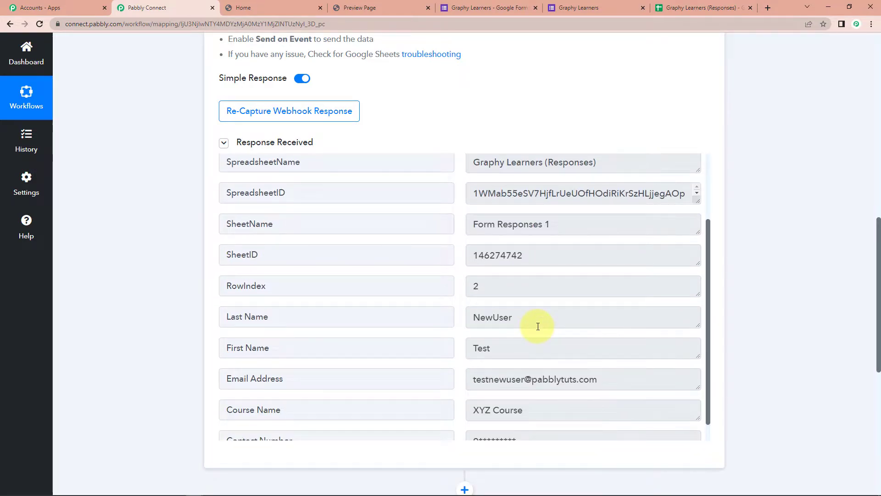
scroll(537, 326, "up", 1)
scroll(581, 380, "down", 4)
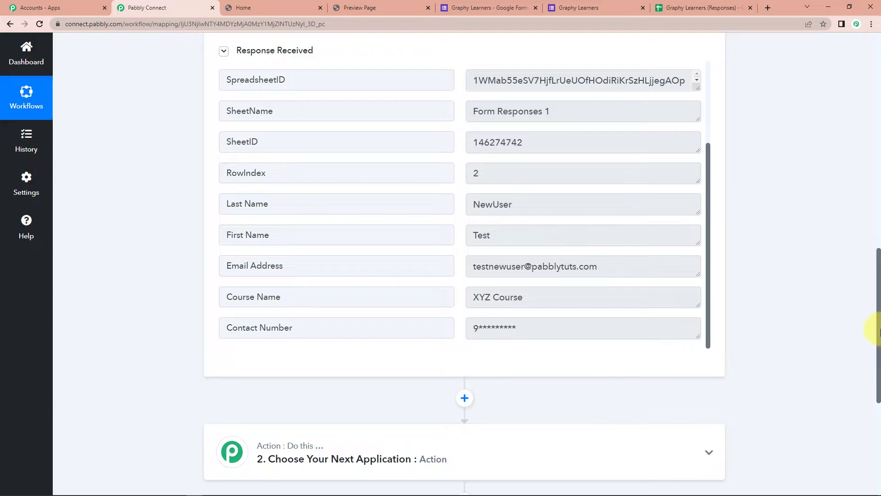
scroll(781, 281, "down", 6)
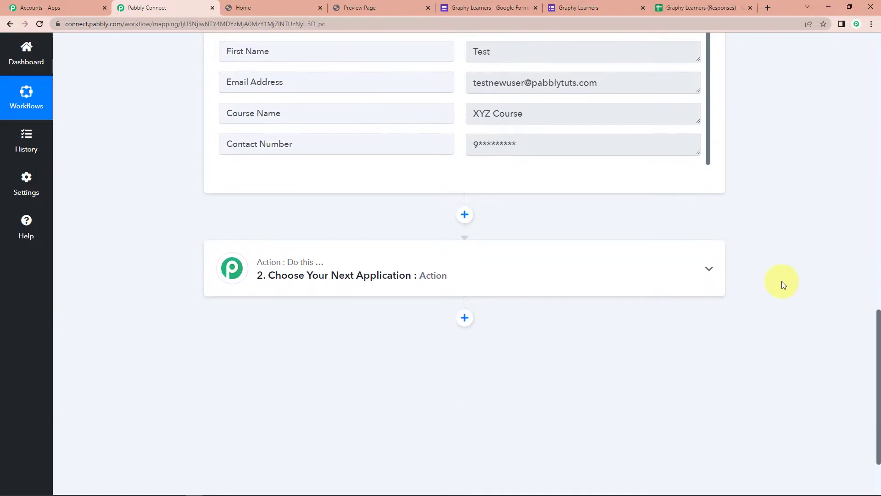
left_click(465, 189)
- Set the action app to Graphy with the Create Learner event
left_click(328, 243)
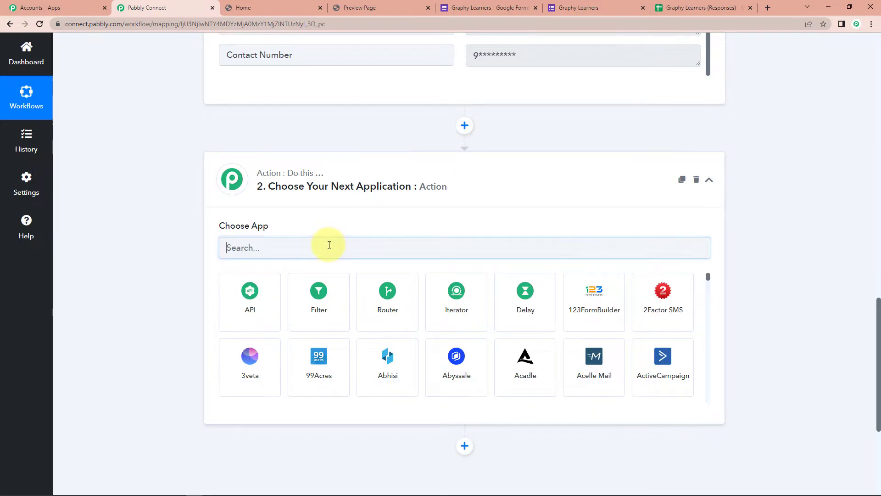
type("graphy")
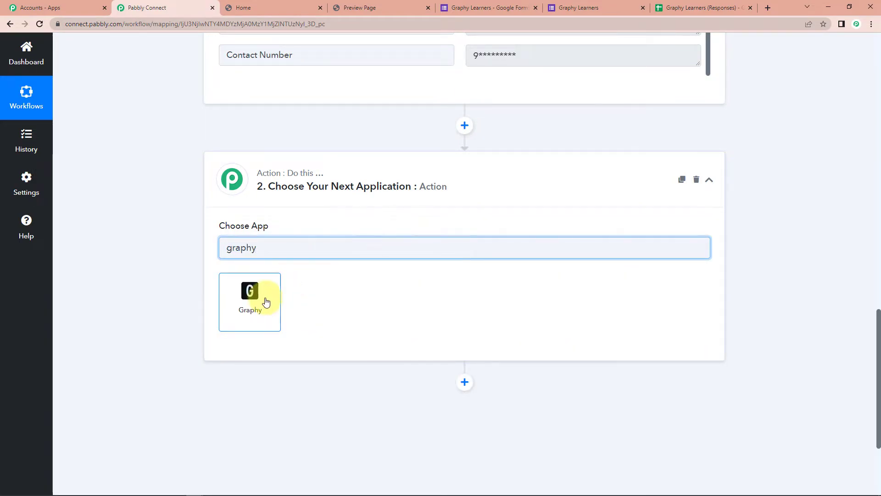
left_click(262, 299)
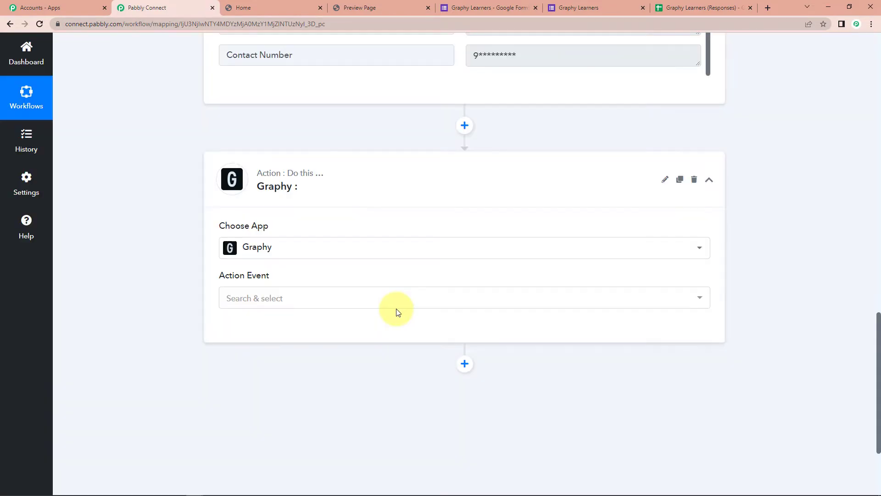
left_click(284, 298)
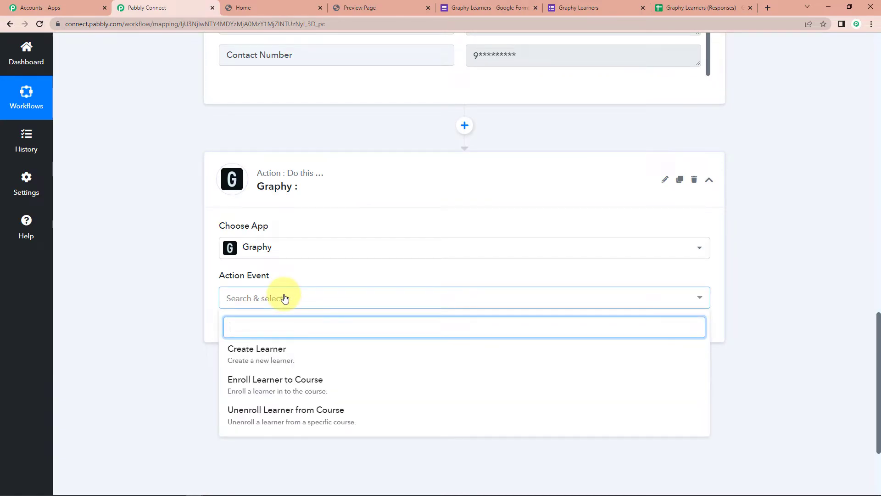
left_click(301, 354)
left_click(243, 329)
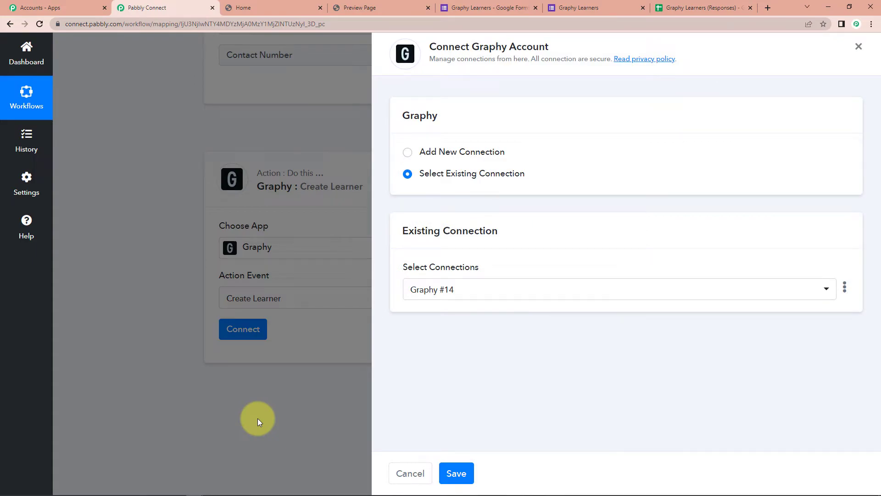
- Choose Add New Connection to create the Graphy #15 connection
left_click(408, 154)
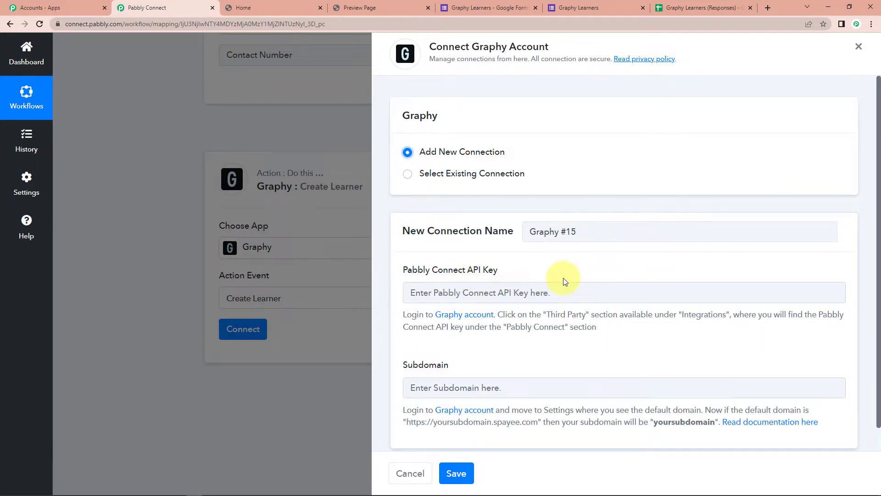
scroll(422, 255, "down", 1)
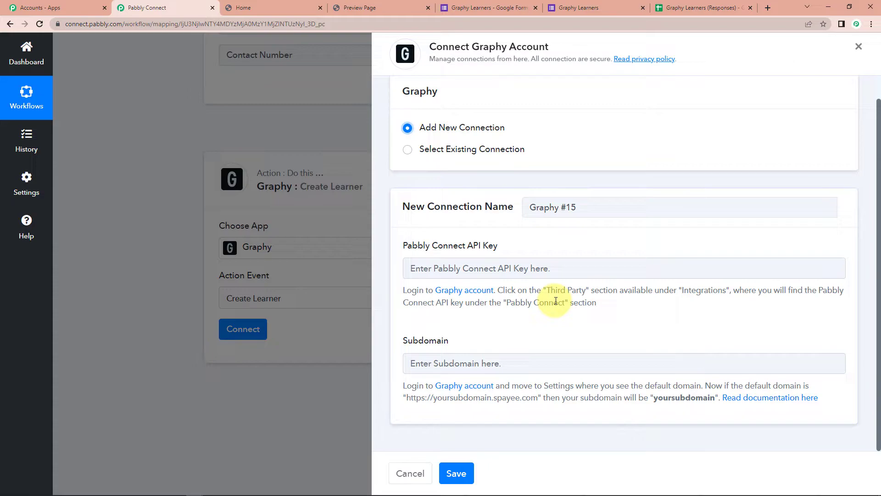
- Copy the Pabbly Connect API key from Graphy's third party integrations into the API key field
left_click(253, 4)
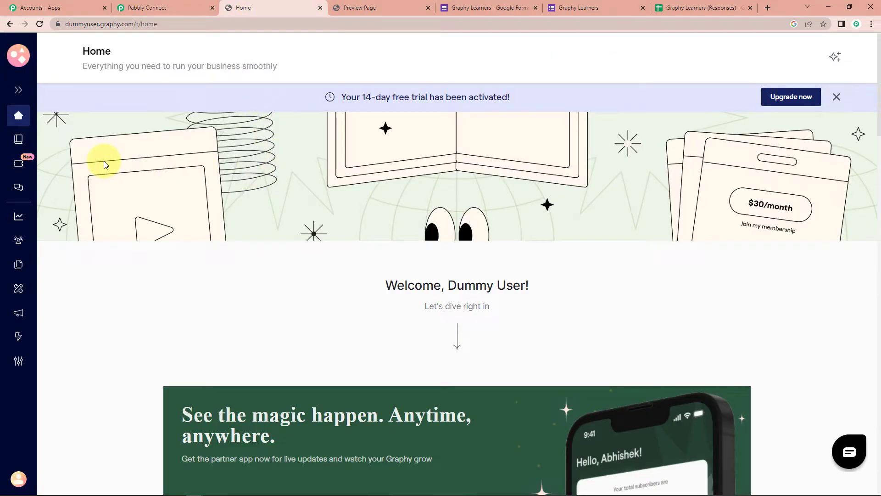
left_click(18, 336)
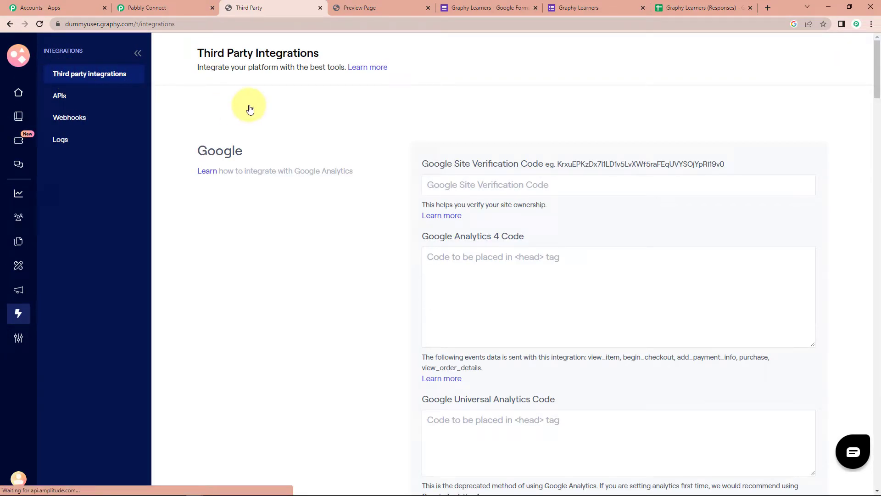
scroll(346, 159, "down", 13)
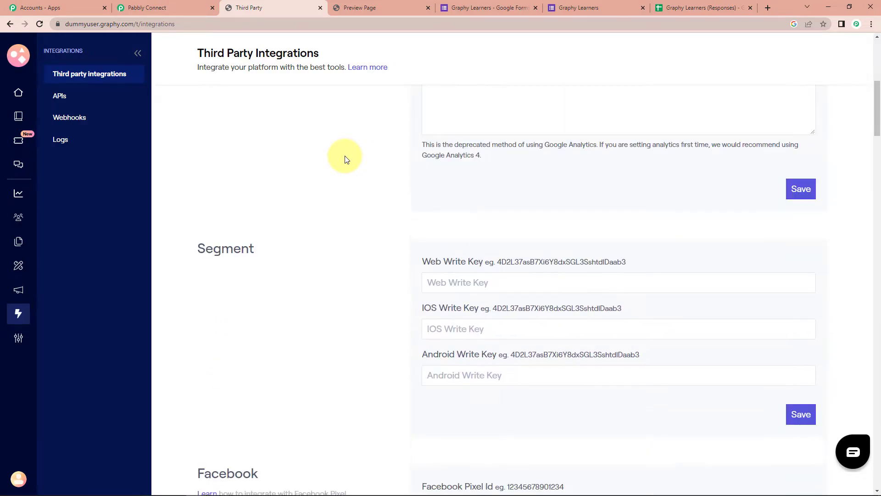
scroll(347, 160, "down", 12)
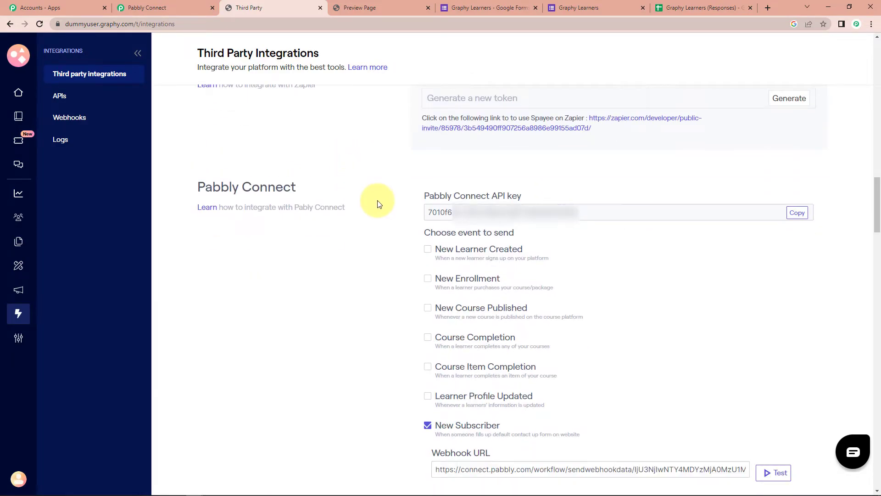
left_click_drag(431, 213, 566, 211)
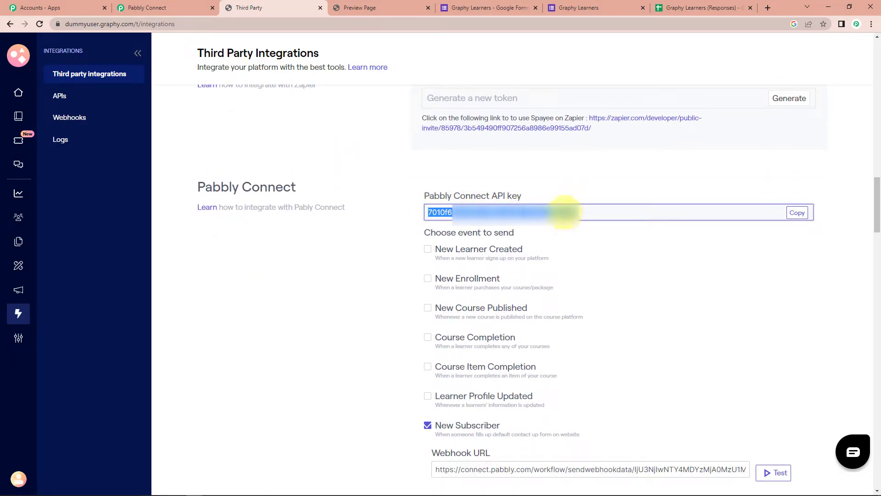
right_click(566, 214)
left_click(583, 221)
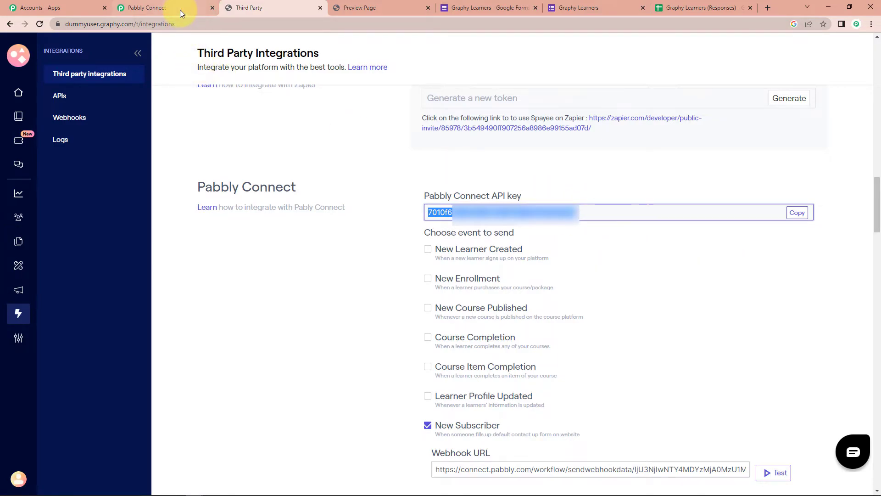
left_click(179, 8)
left_click(425, 260)
key("ctrl+v")
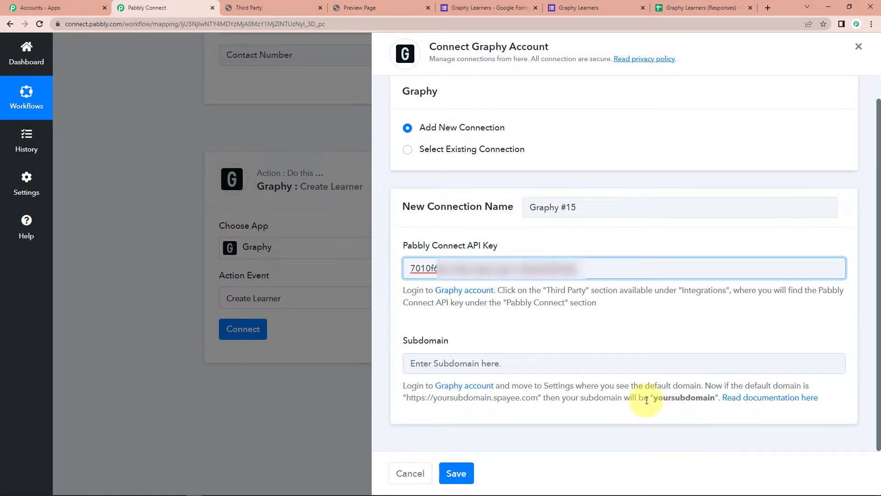
- Copy the account subdomain from Graphy's page address into the Subdomain field and save the connection
left_click_drag(400, 400, 542, 399)
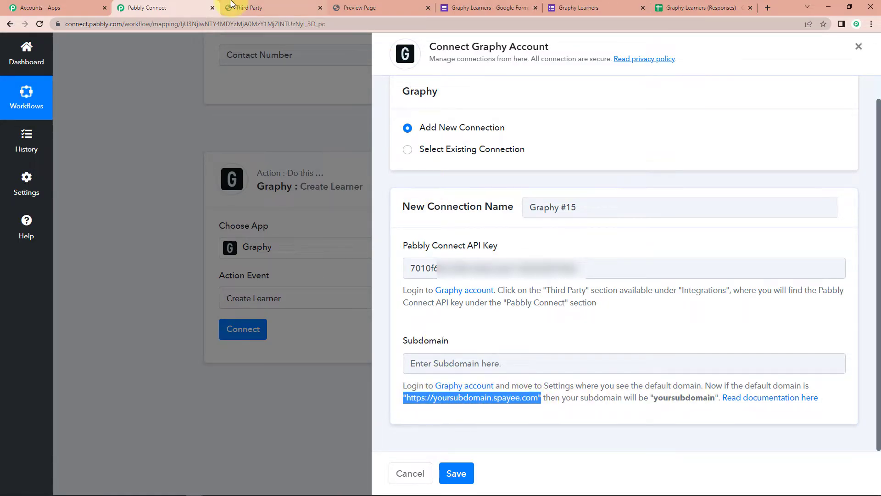
left_click(254, 8)
double_click(96, 22)
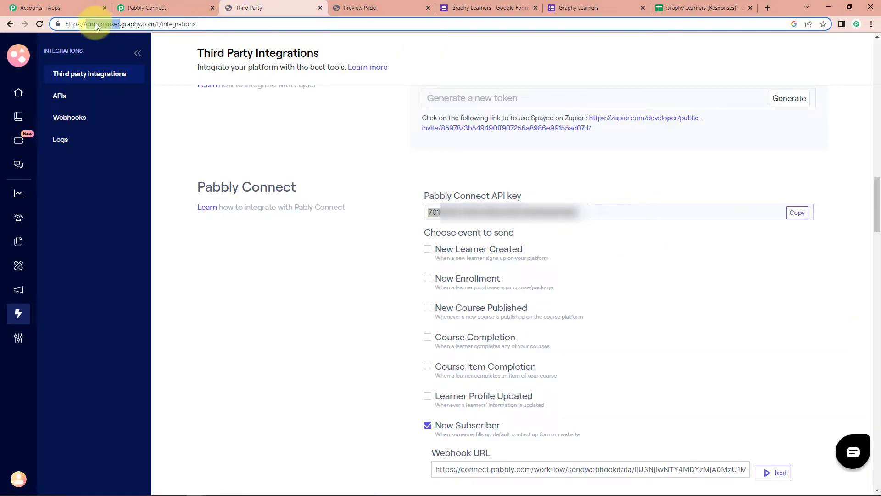
right_click(102, 25)
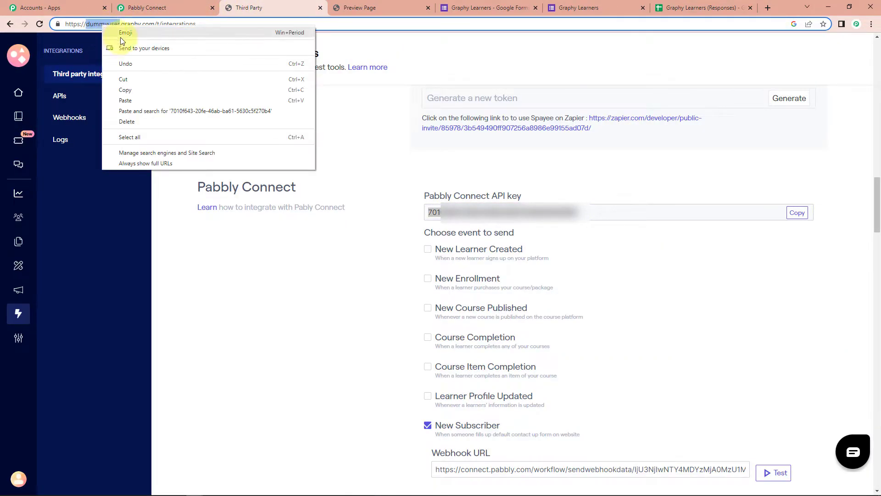
left_click(131, 92)
left_click(126, 8)
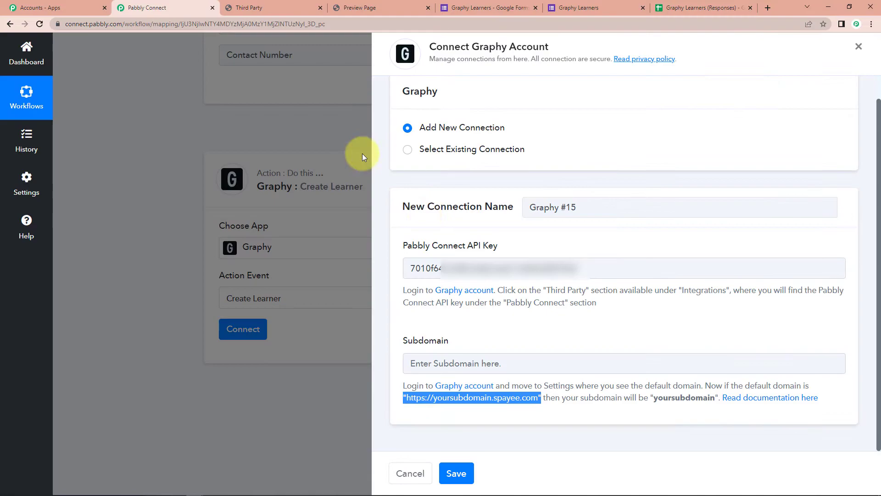
left_click(441, 360)
key("ctrl+v")
left_click(454, 473)
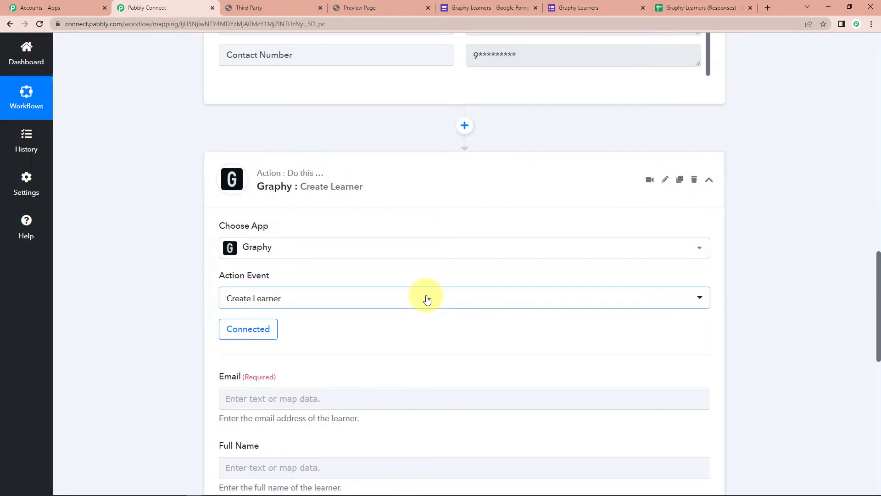
- Map the form's Email Address into the Email field
scroll(425, 299, "down", 5)
scroll(426, 299, "down", 2)
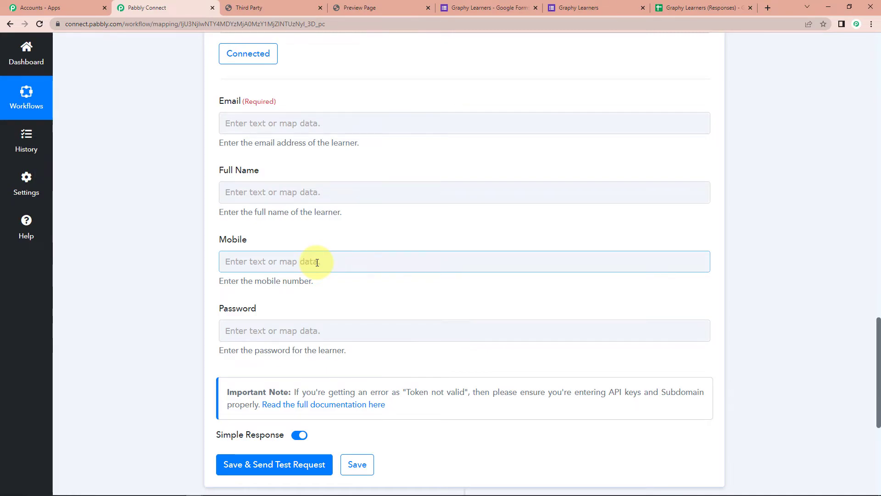
left_click(227, 121)
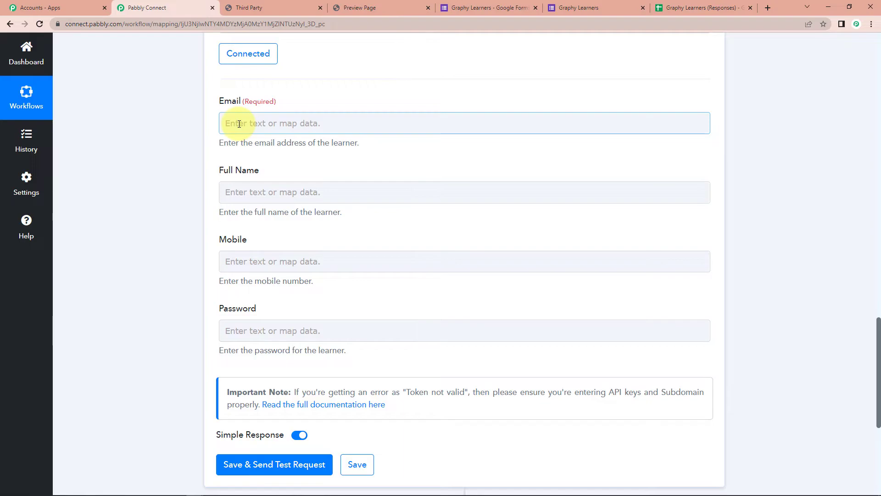
left_click(309, 202)
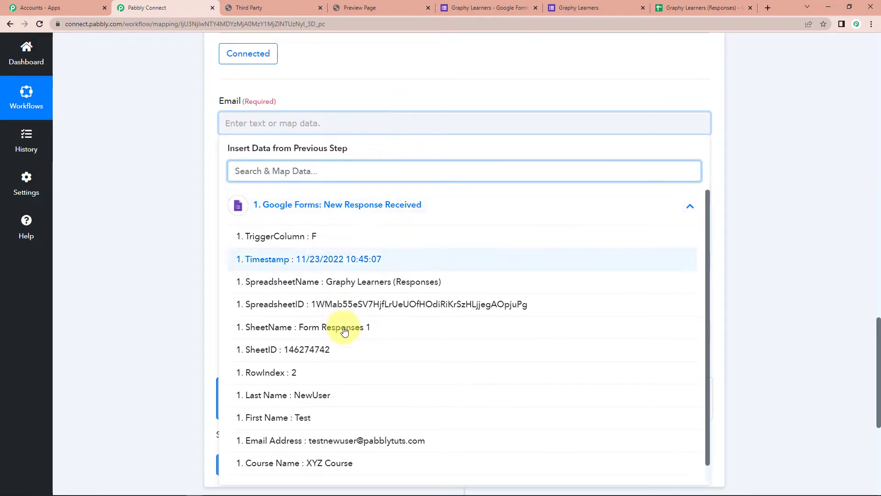
left_click(346, 444)
left_click(179, 271)
- Fill Full Name with First Name followed by Last Name
scroll(177, 261, "down", 1)
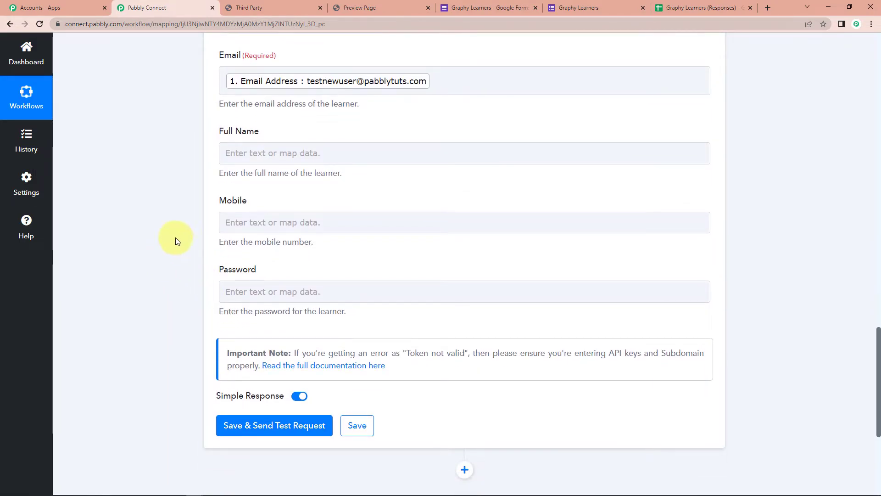
left_click(286, 148)
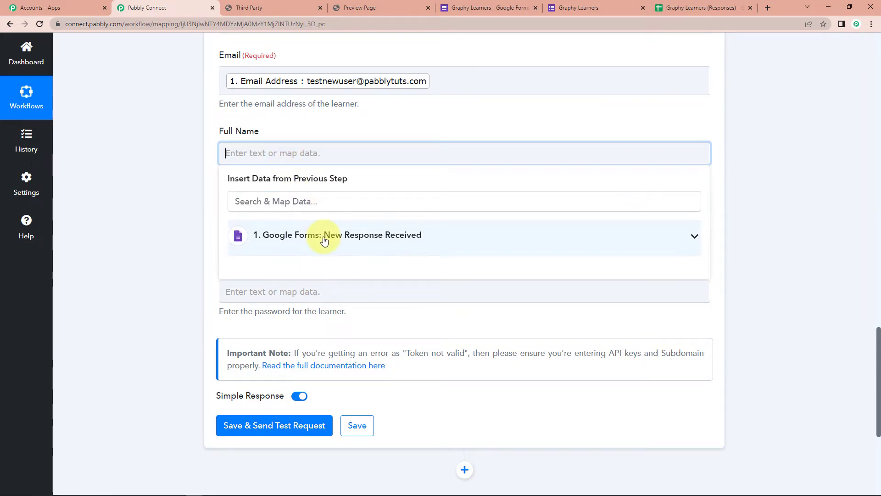
left_click(329, 237)
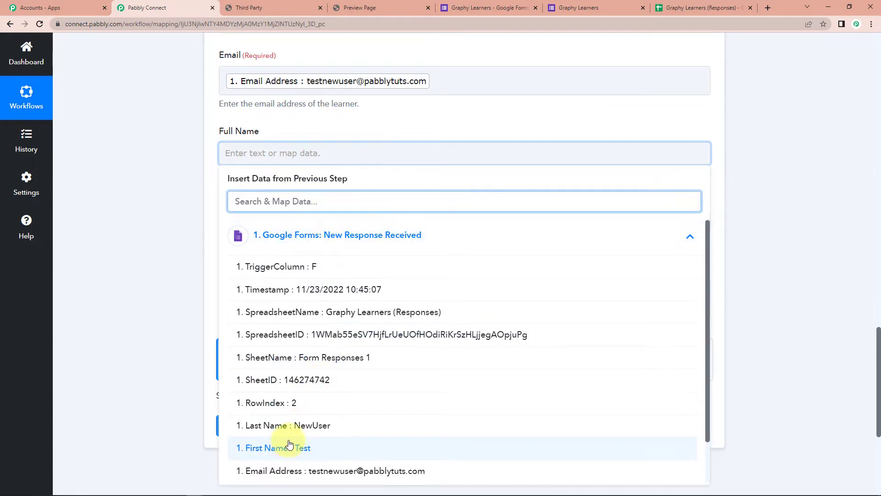
left_click(289, 447)
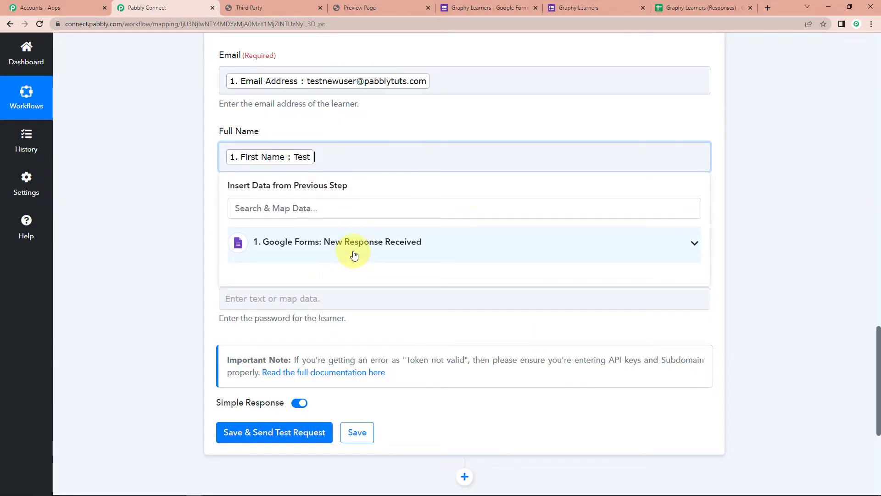
left_click(363, 242)
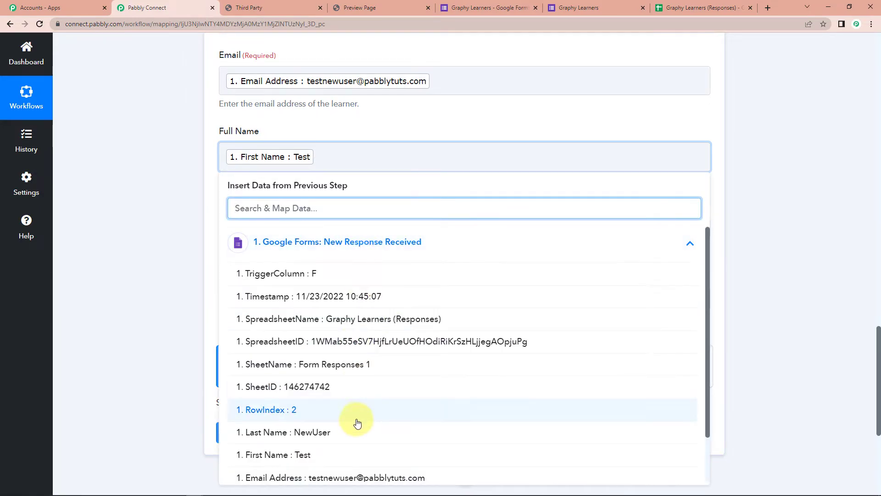
left_click(350, 436)
left_click(136, 219)
- Map Contact Number into the Mobile field
scroll(193, 197, "down", 2)
left_click(262, 138)
left_click(300, 228)
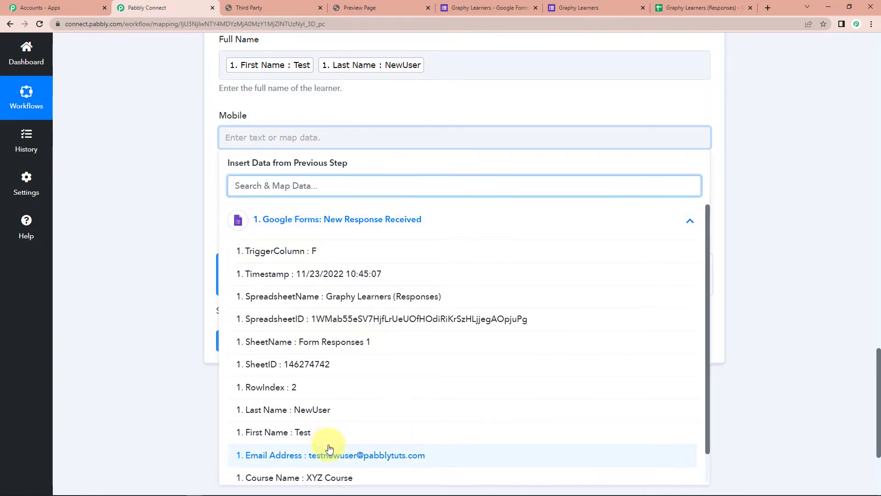
scroll(322, 436, "down", 1)
left_click(307, 470)
left_click(161, 291)
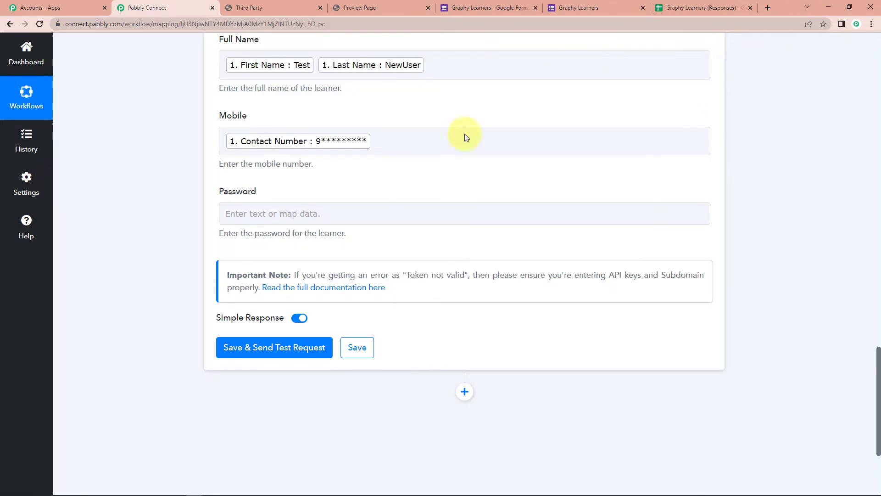
- Fill Password with SheetID followed by RowIndex
left_click(334, 213)
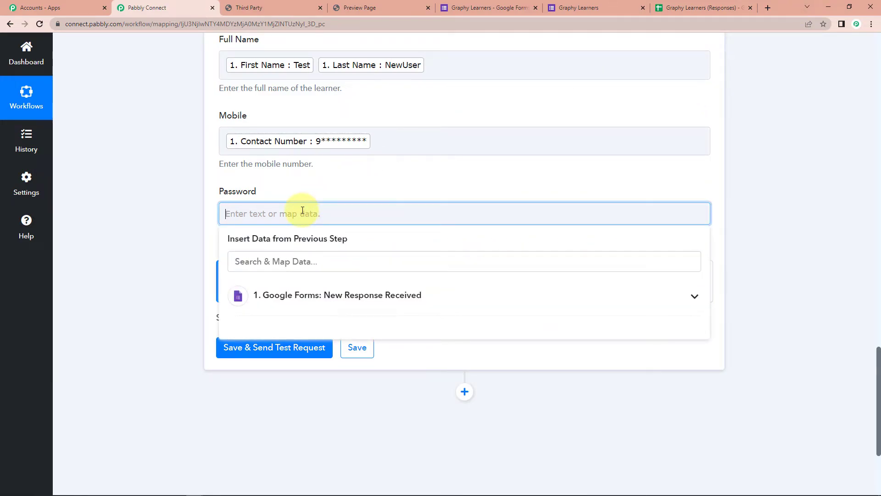
left_click(309, 297)
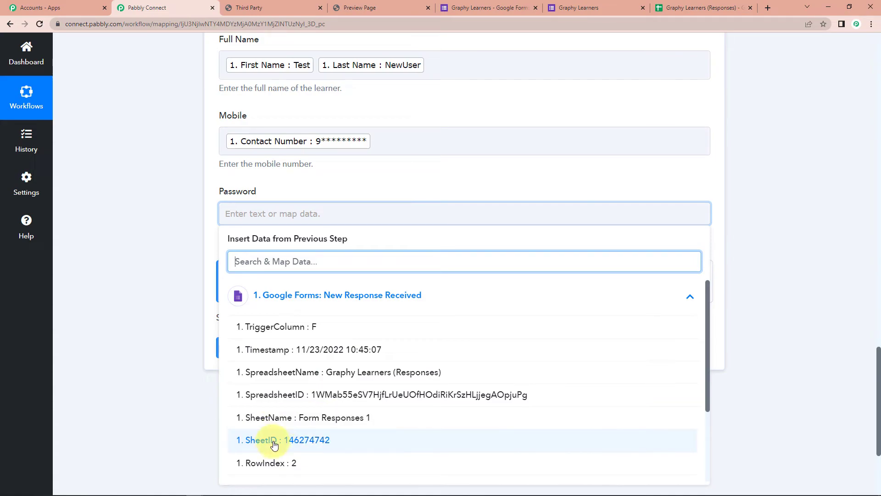
left_click(343, 442)
left_click(323, 308)
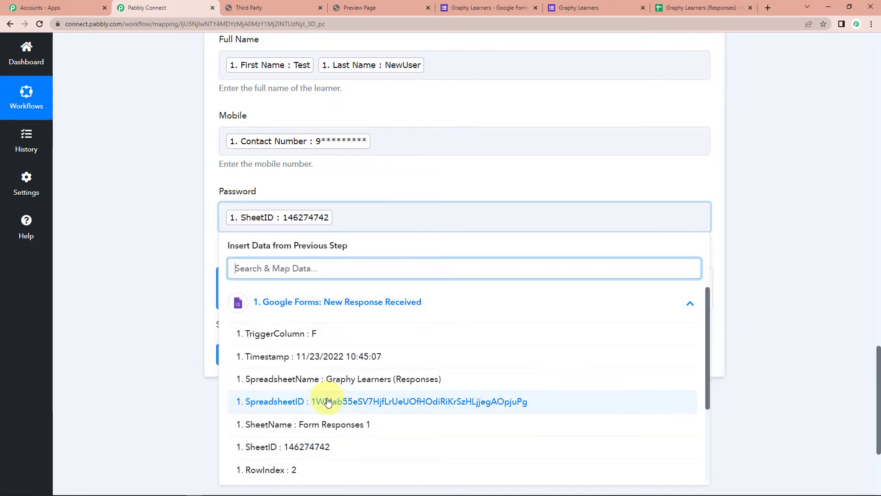
scroll(322, 401, "down", 1)
left_click(310, 424)
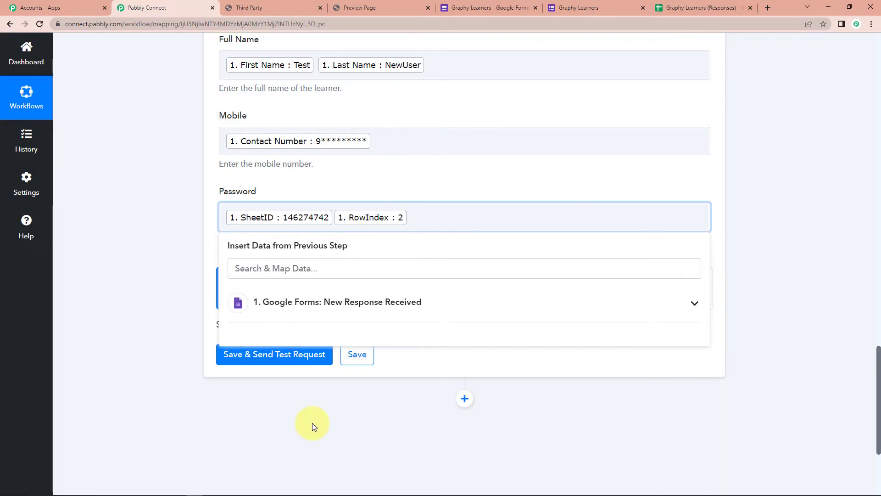
left_click(133, 244)
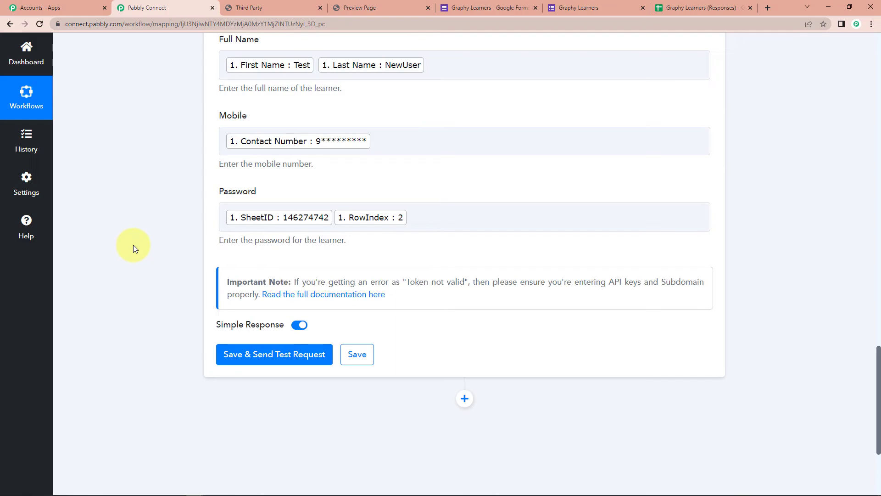
- Save Create Learner and send a test request, returning the learner's email, name and mobile
left_click(248, 364)
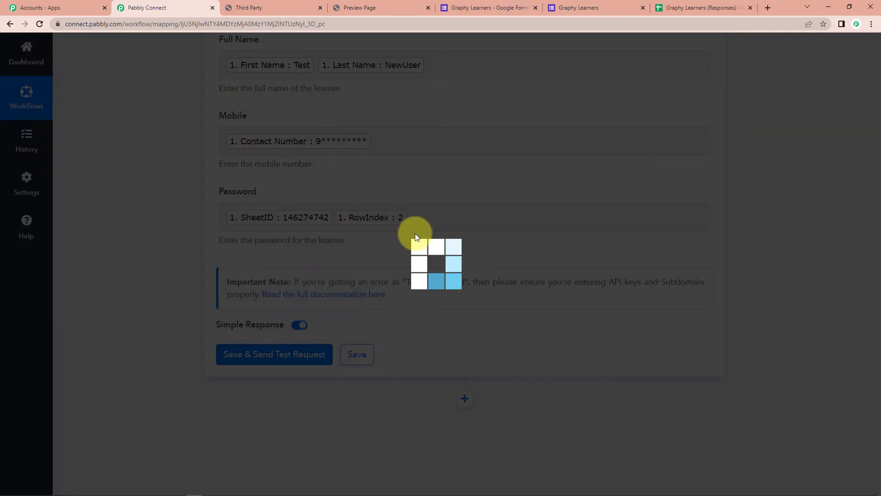
scroll(761, 274, "down", 3)
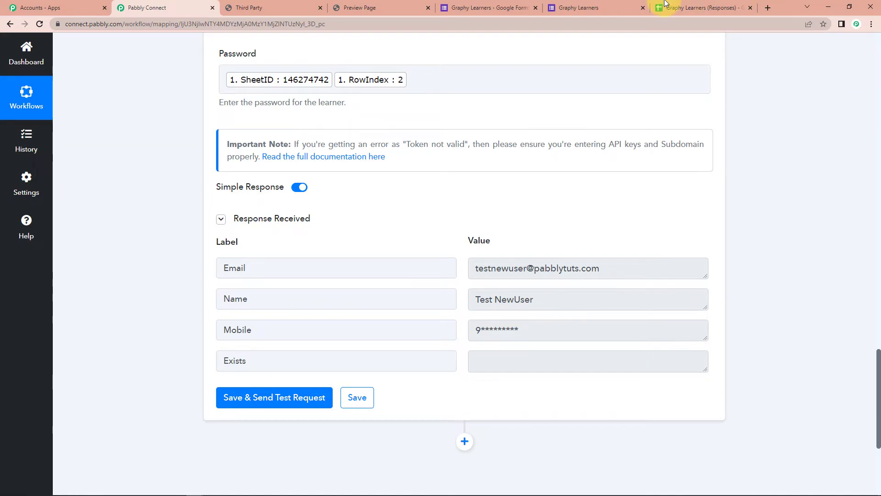
left_click(271, 8)
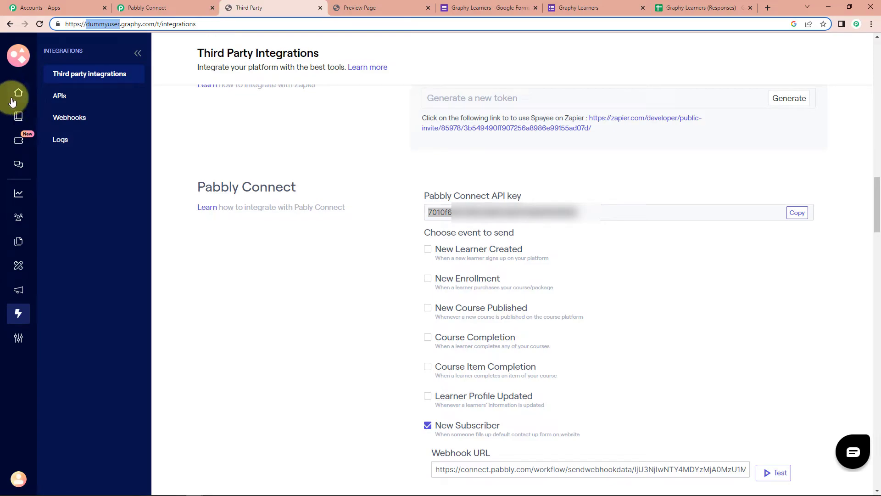
- Confirm Test NewUser appears among three Graphy learners, then open a blank Learners form response
left_click(18, 219)
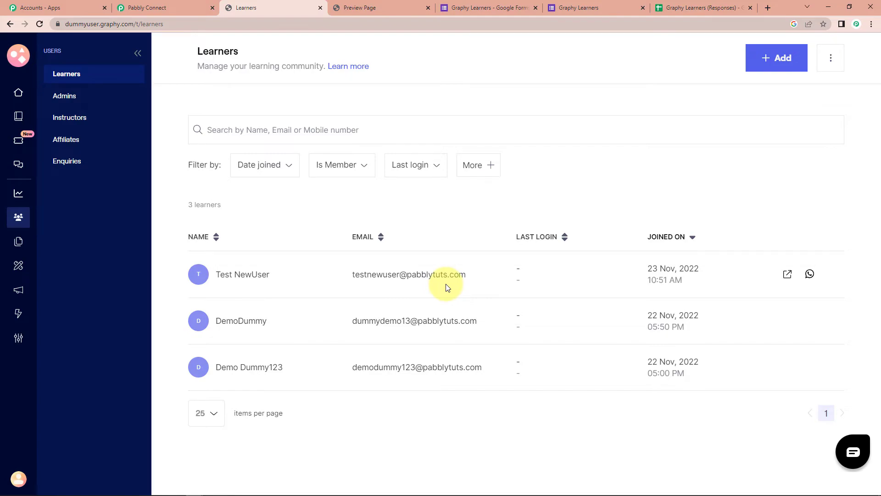
left_click(584, 7)
left_click(317, 125)
left_click(355, 210)
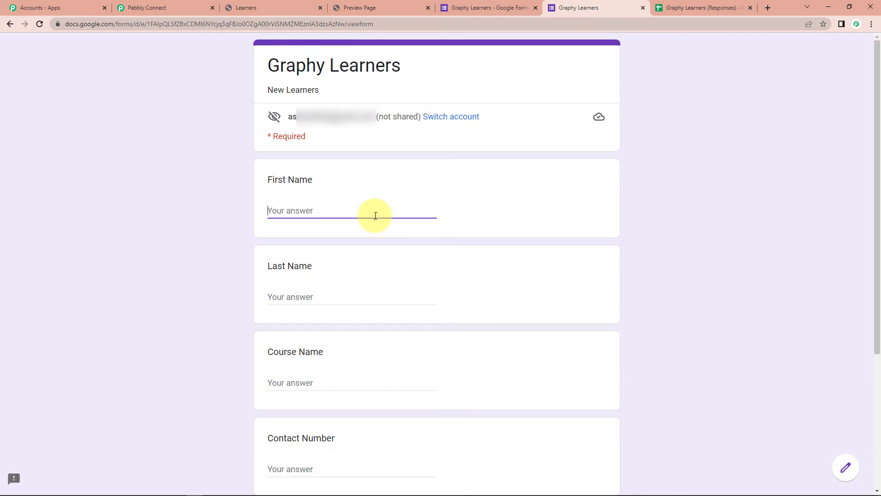
- Enter a first name, a last name and 'Demo Course' as the course name
type("NewName")
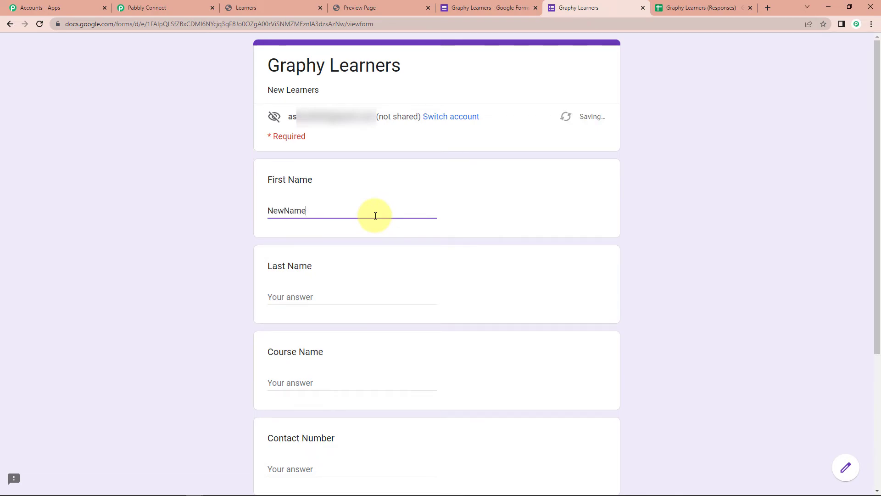
key("Tab")
type("LastN")
scroll(374, 216, "down", 4)
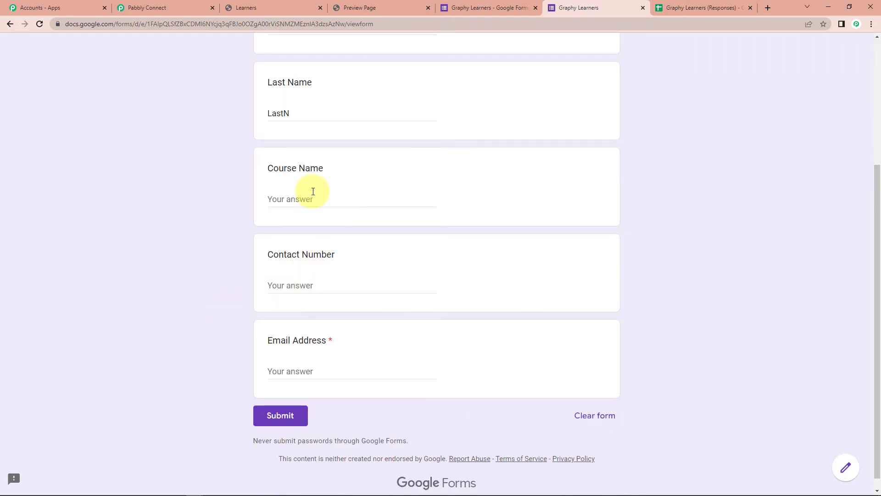
left_click(313, 196)
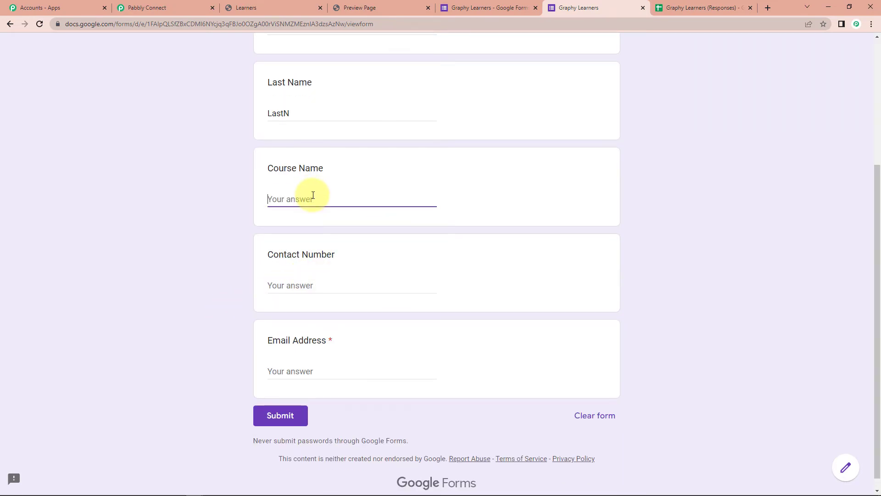
type("Demo Course")
- Fill in a contact number and an email address, then submit the response
left_click(303, 285)
type("9")
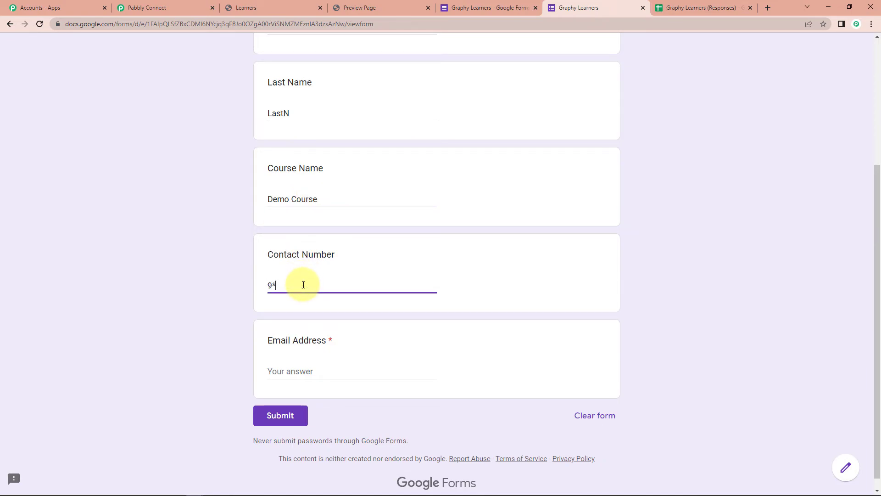
type("*********")
left_click(299, 370)
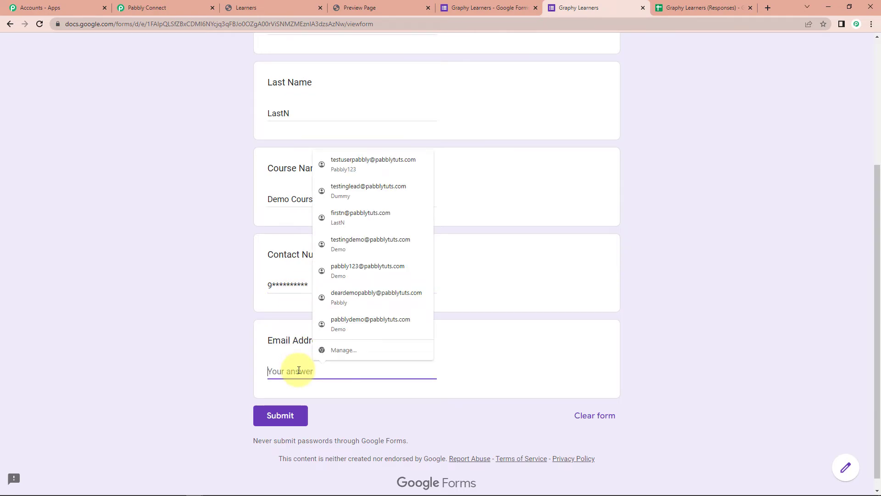
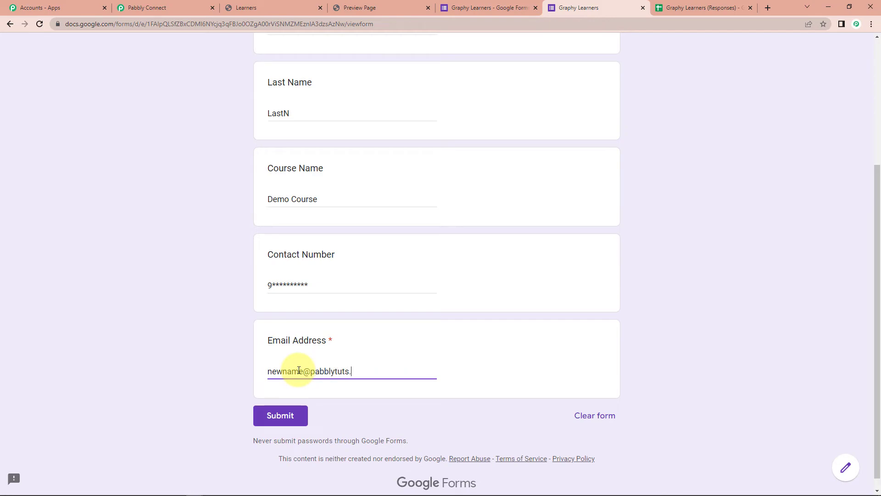
left_click(283, 415)
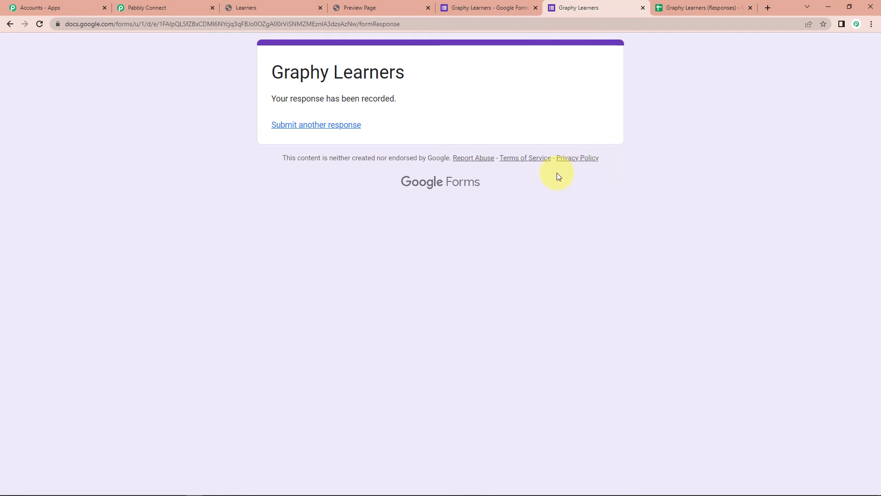
left_click(265, 7)
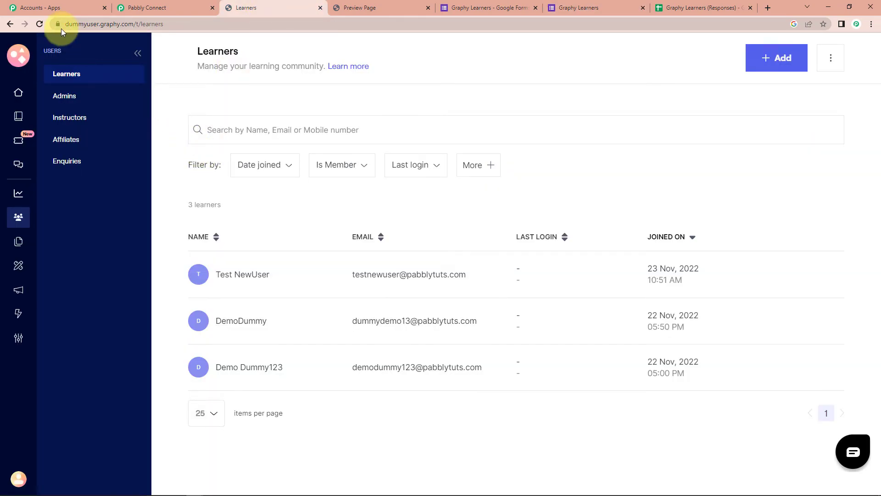
- Reload the Graphy learners list so the new learner shows at the top, totalling 4
left_click(39, 24)
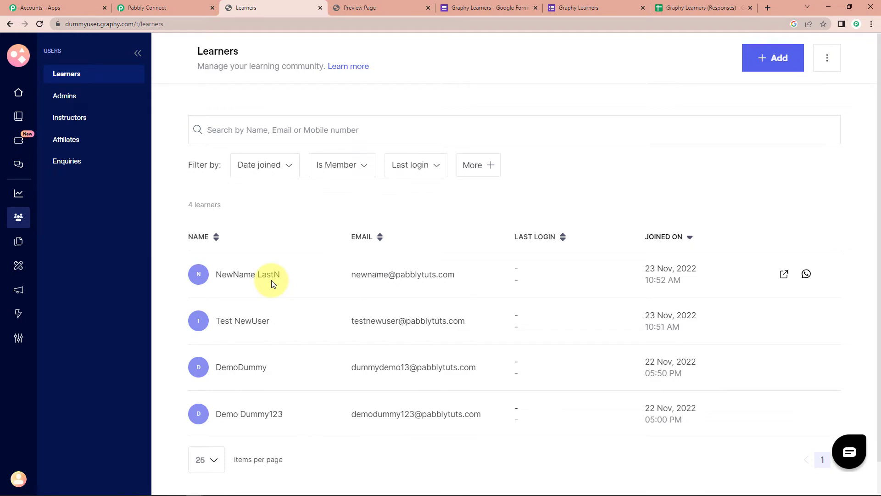
- Collapse the Google Forms trigger and Graphy Create Learner cards in the Pabbly workflow
left_click(177, 9)
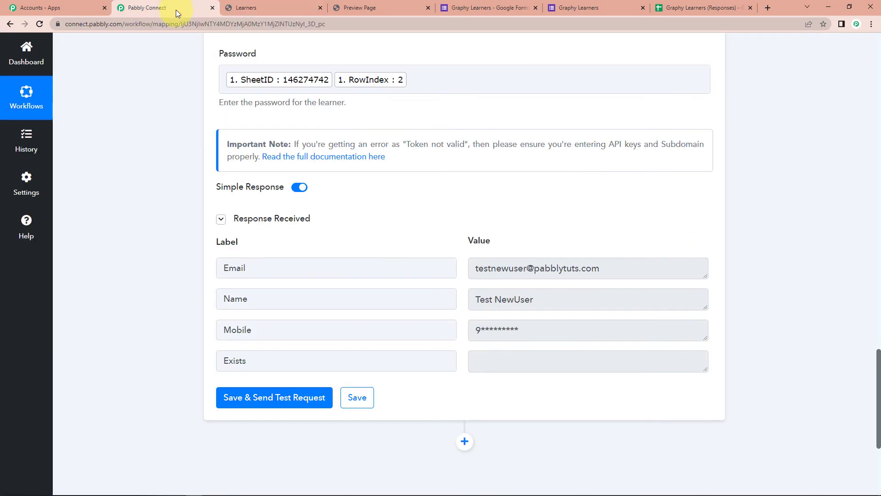
left_click_drag(876, 394, 859, 75)
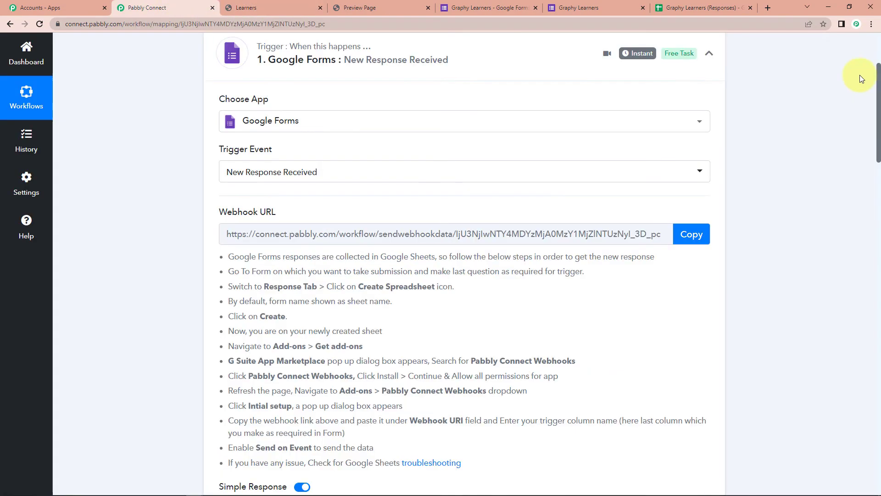
left_click(709, 196)
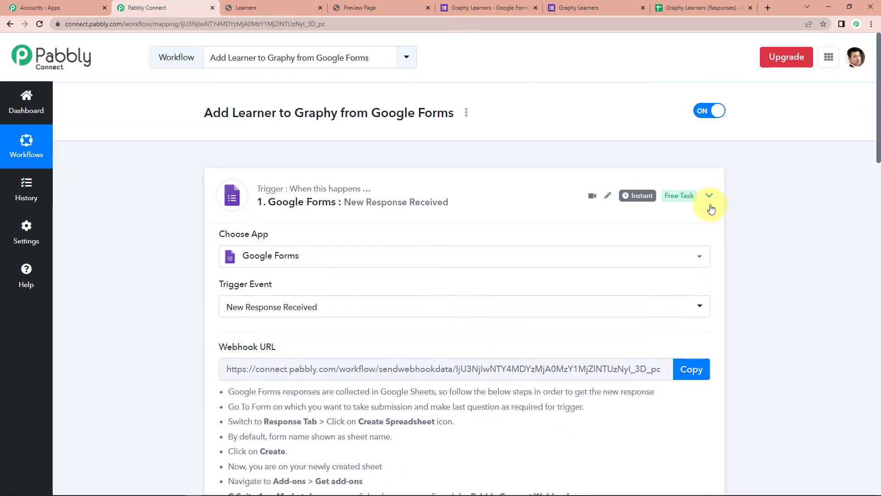
left_click(709, 300)
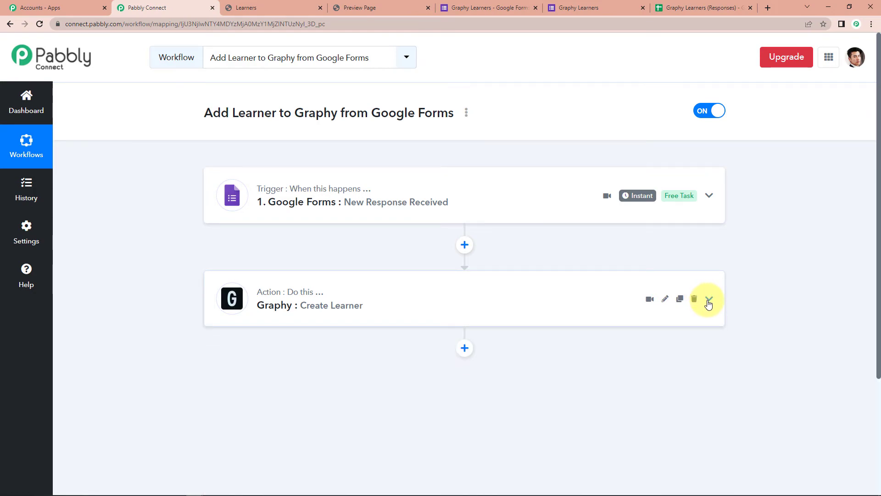